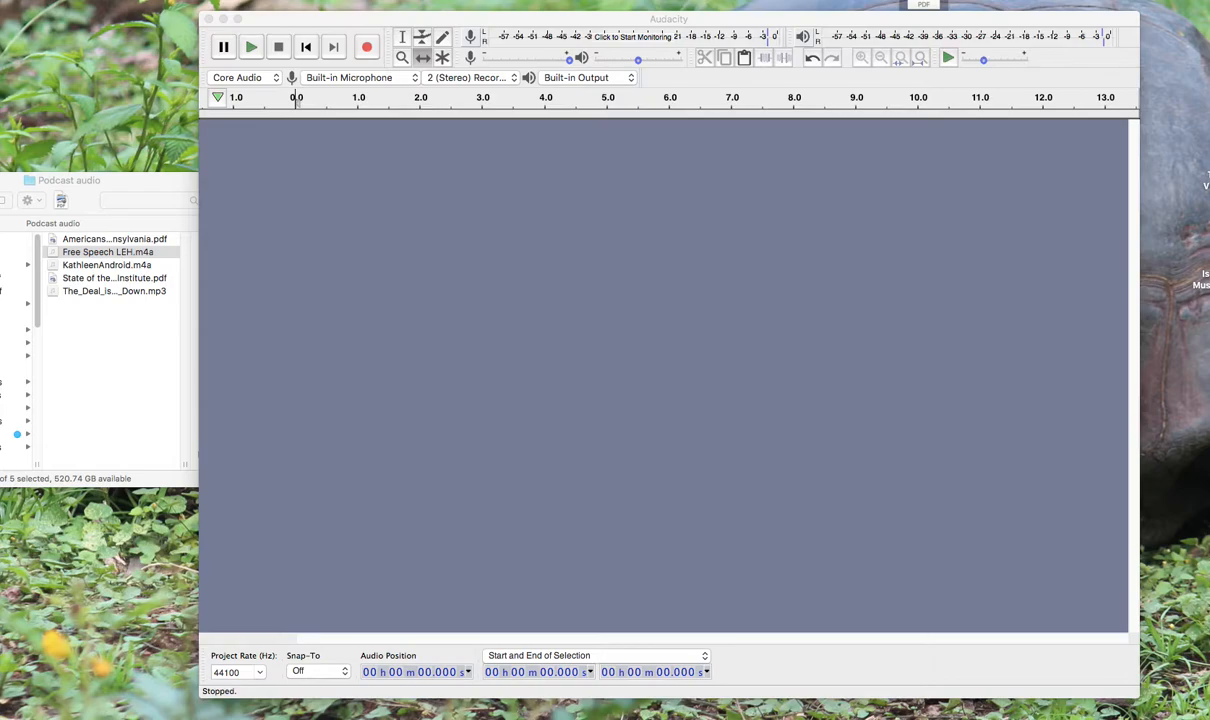
# Look through the podcast source files in the Podcast audio folder, including the mp3 music, the First Amendment PDF and the m4a recordings
pyautogui.click(584, 19)
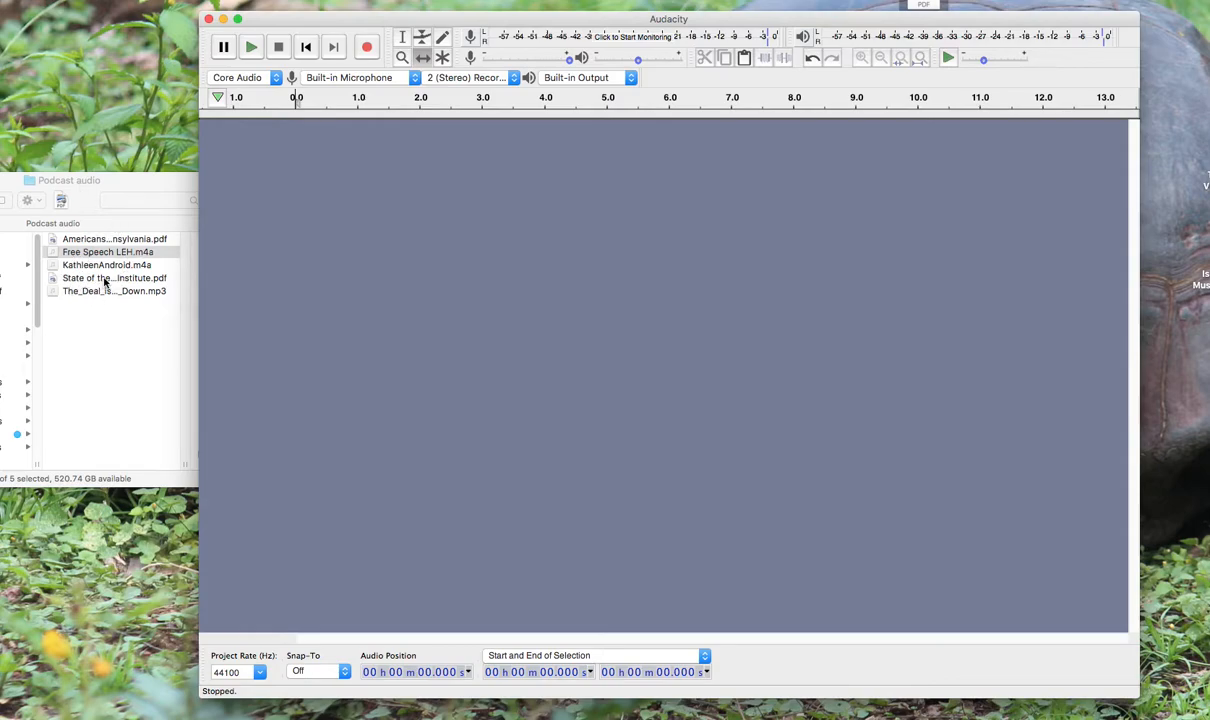
pyautogui.click(69, 294)
pyautogui.click(71, 294)
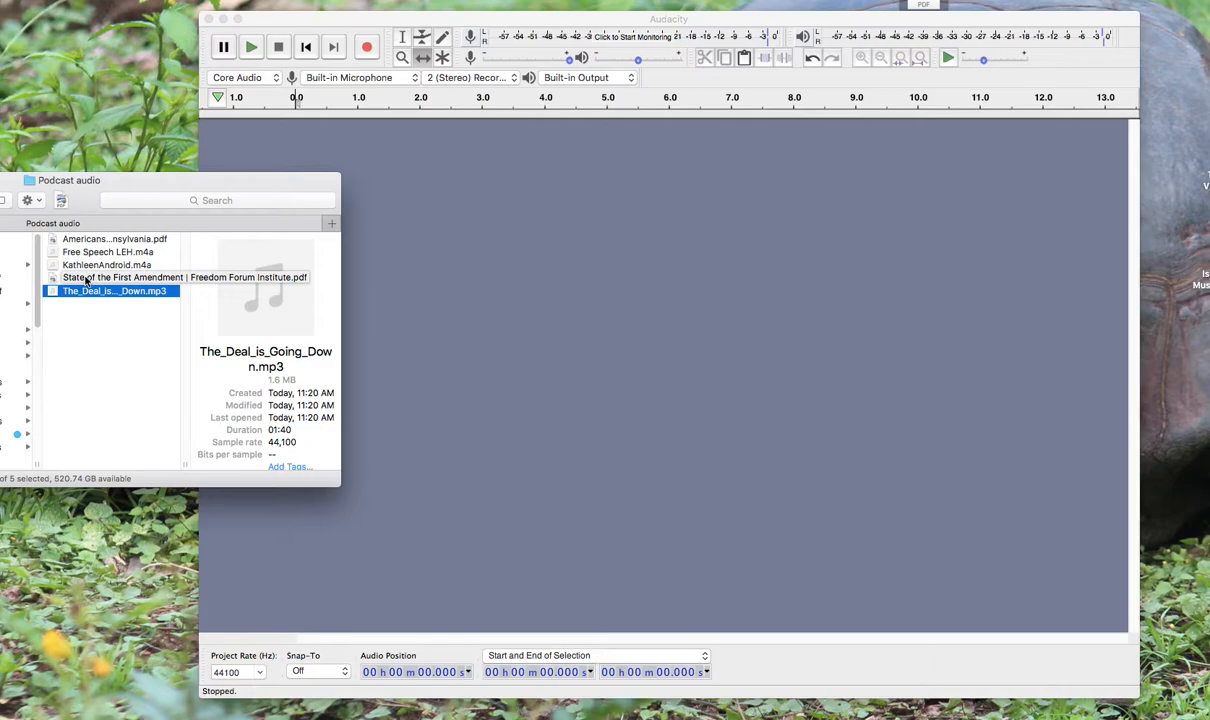
pyautogui.click(88, 279)
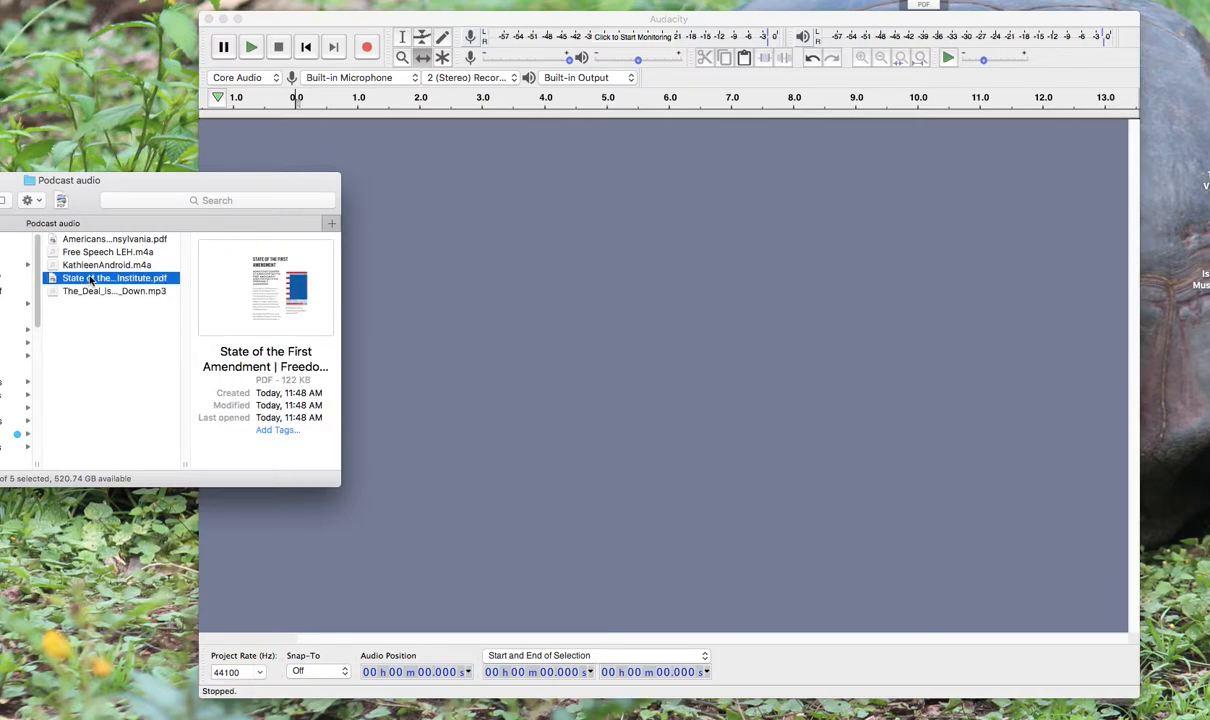
pyautogui.click(73, 266)
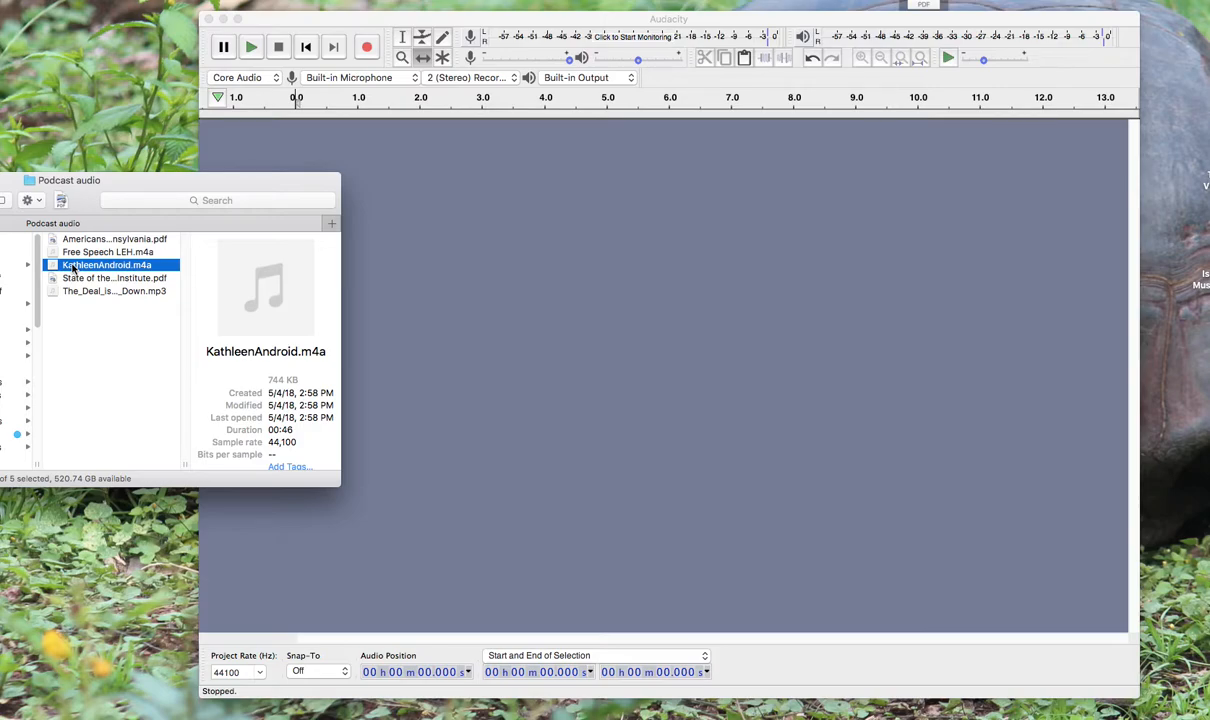
pyautogui.click(73, 254)
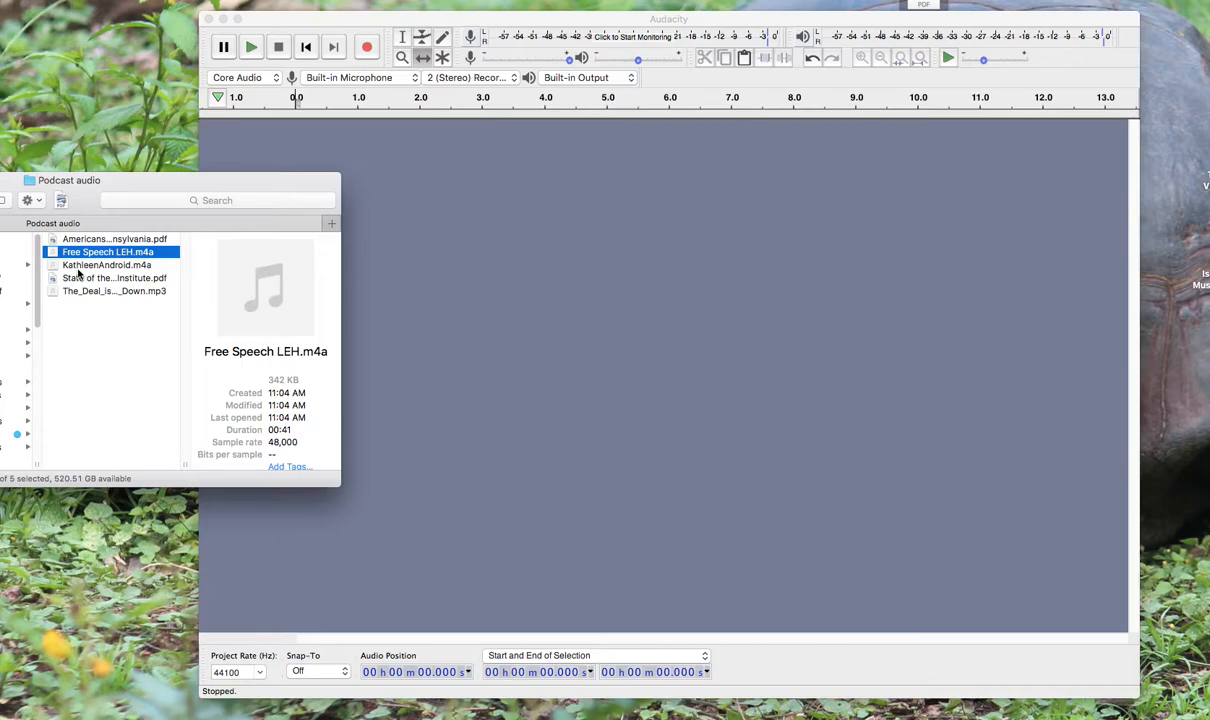
# Return to Audacity and record about 17 seconds of voice narration from the built-in microphone onto a new stereo track
pyautogui.click(313, 22)
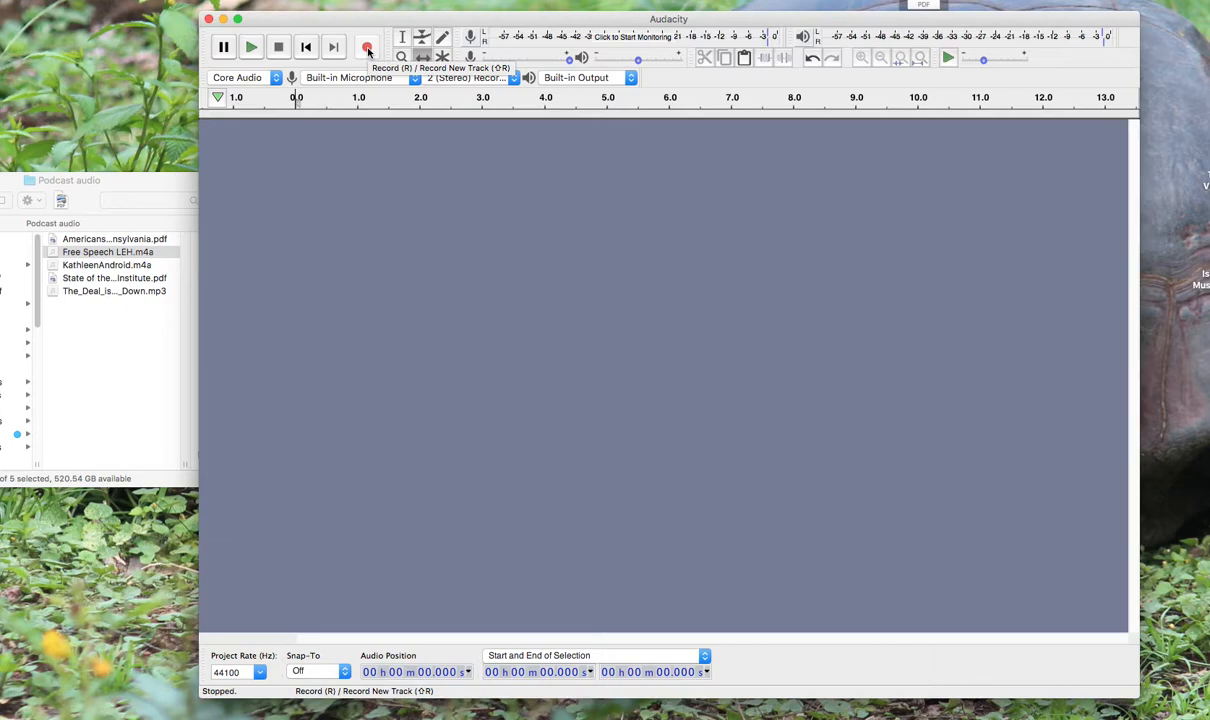
pyautogui.click(367, 48)
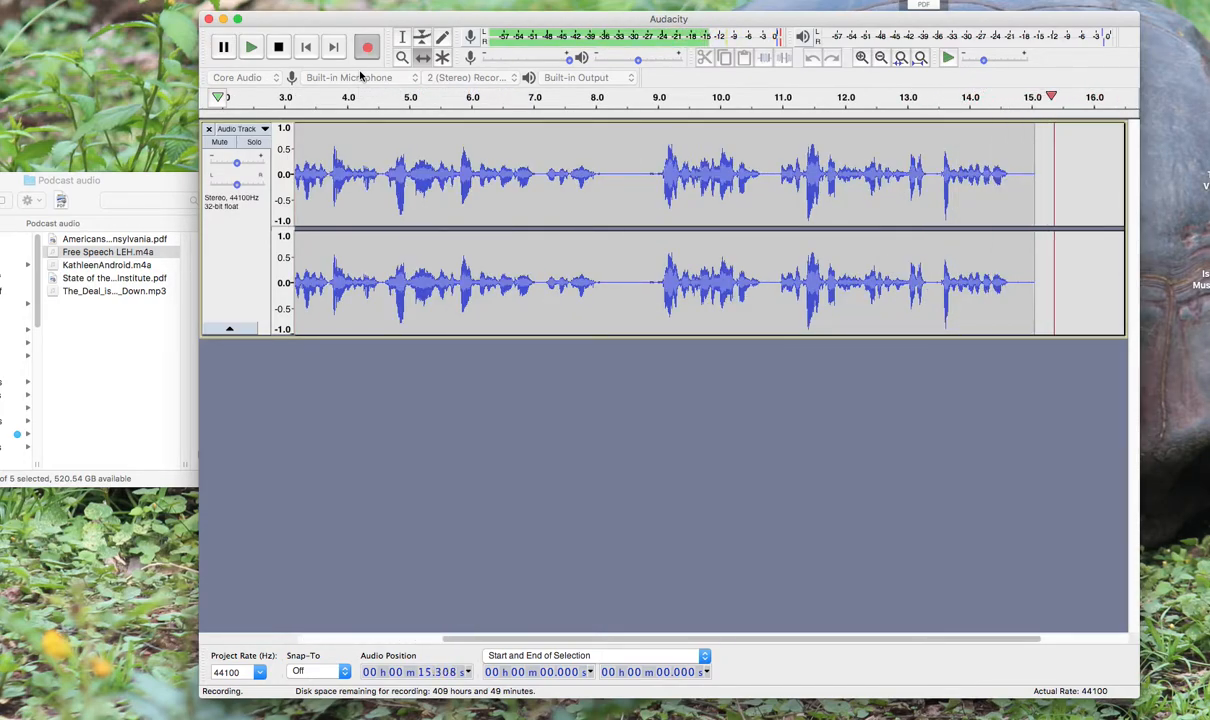
pyautogui.press('space')
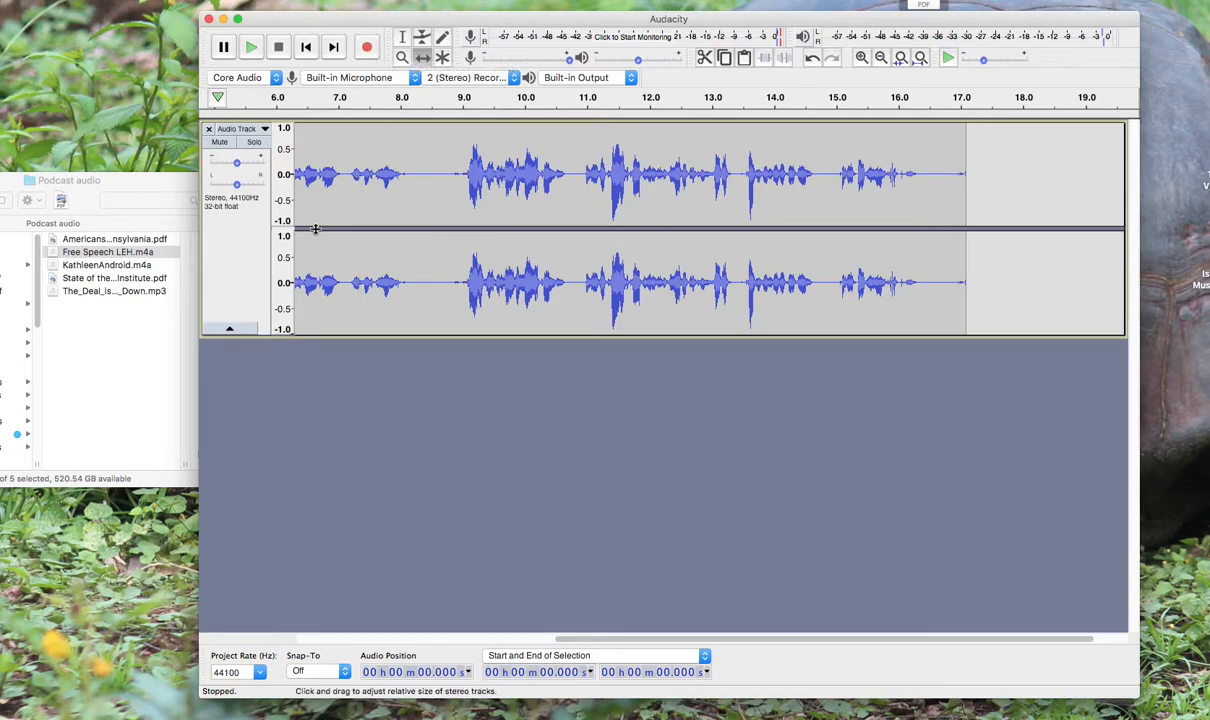
# With the Selection tool, play the recorded voice track back from about 0.09 s
pyautogui.click(284, 149)
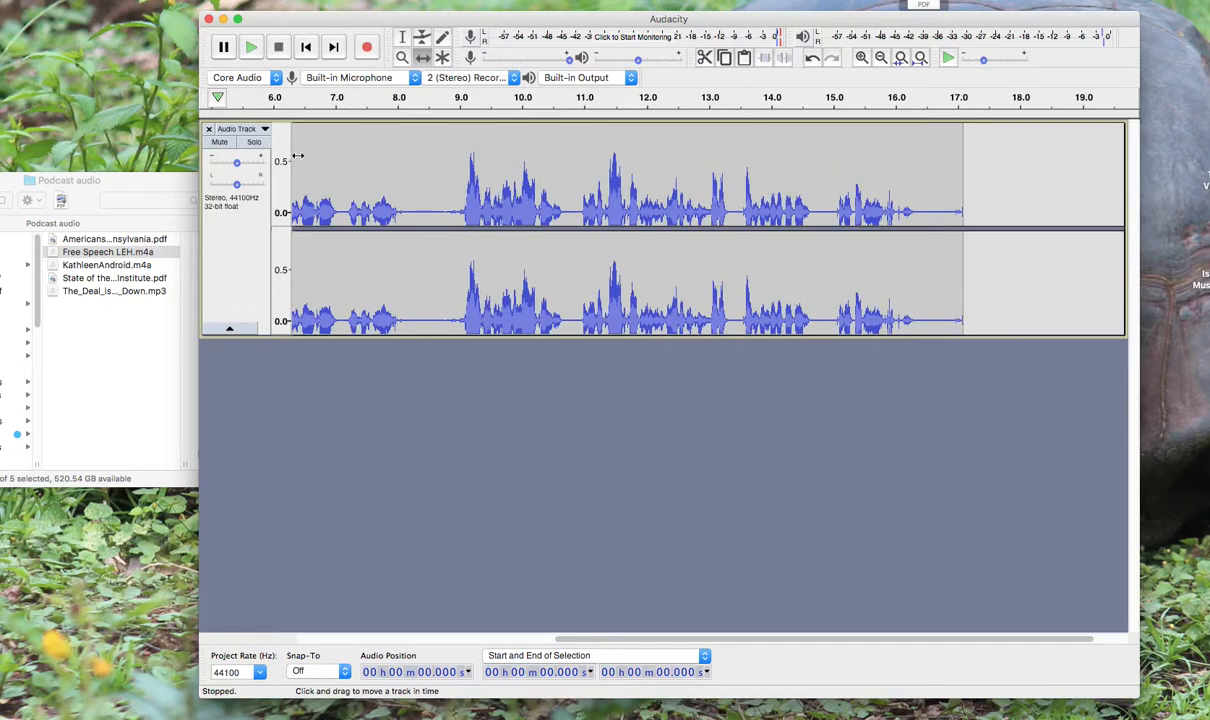
pyautogui.hscroll(-6, 300, 157)
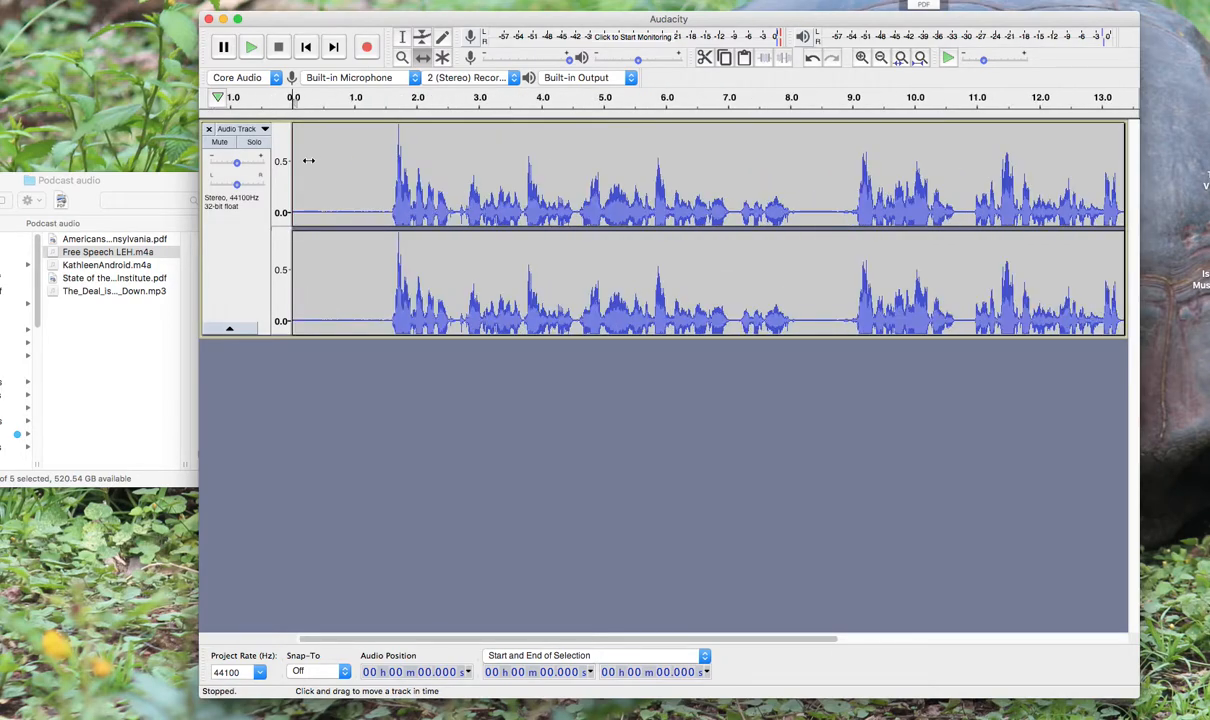
pyautogui.click(401, 37)
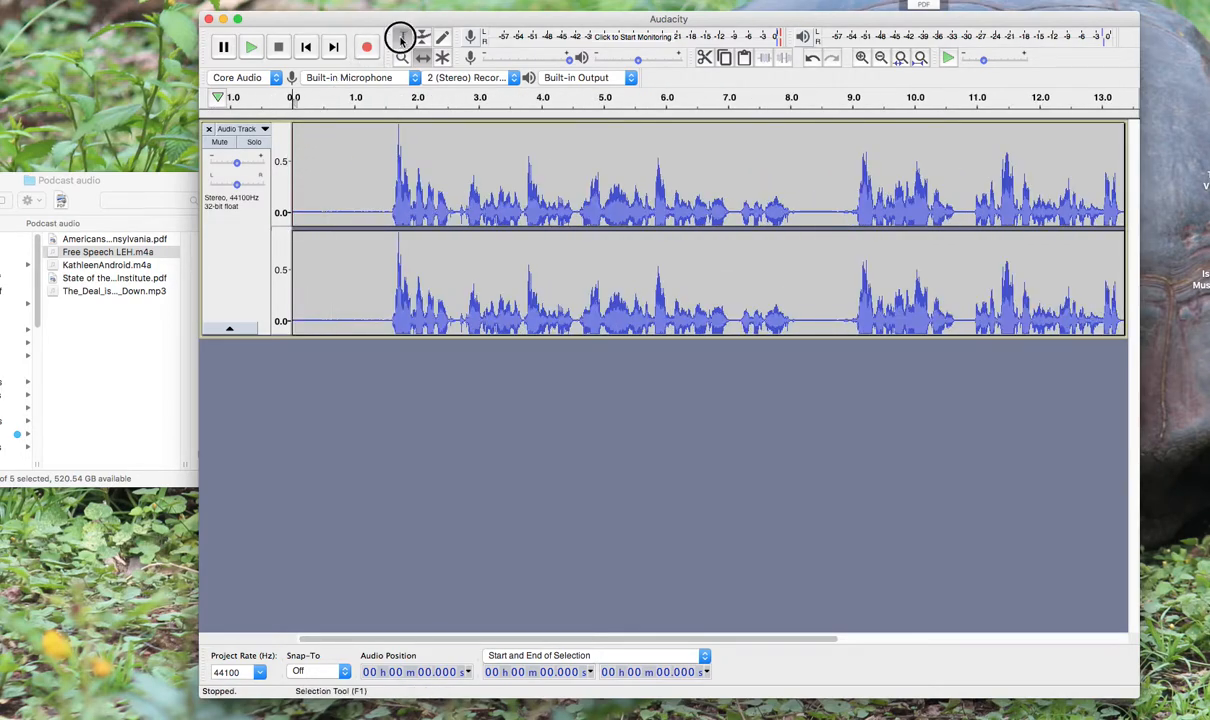
pyautogui.click(299, 155)
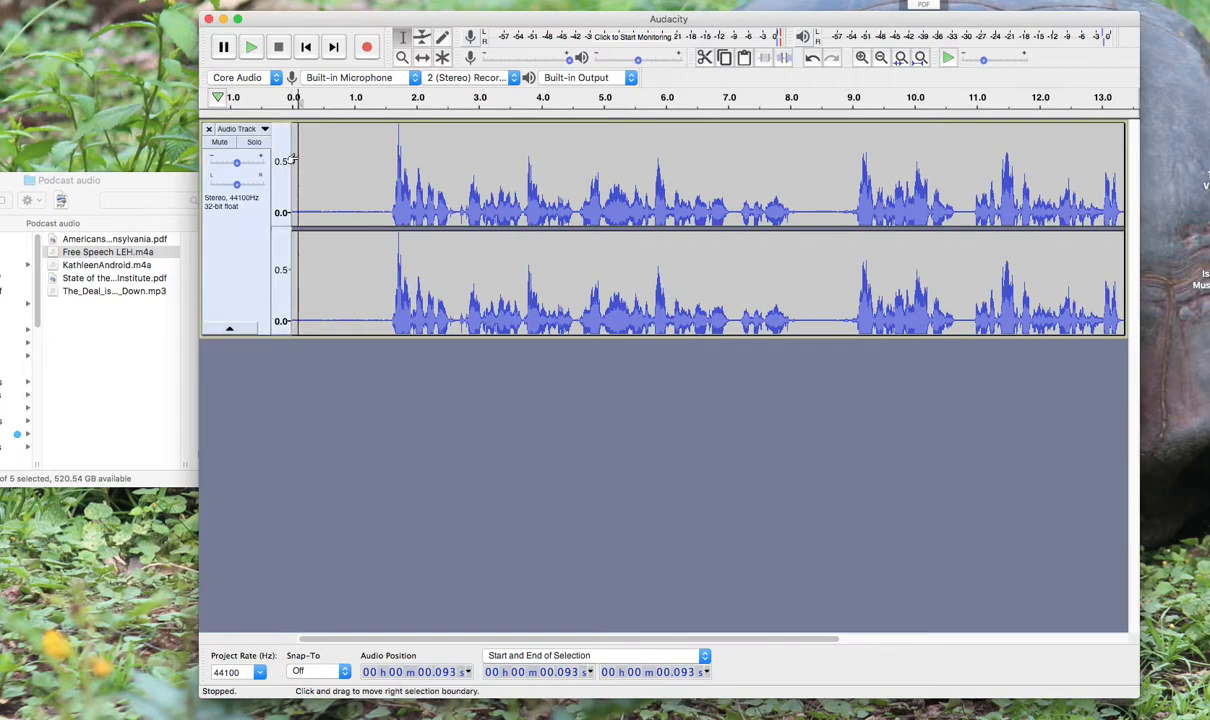
pyautogui.press('space')
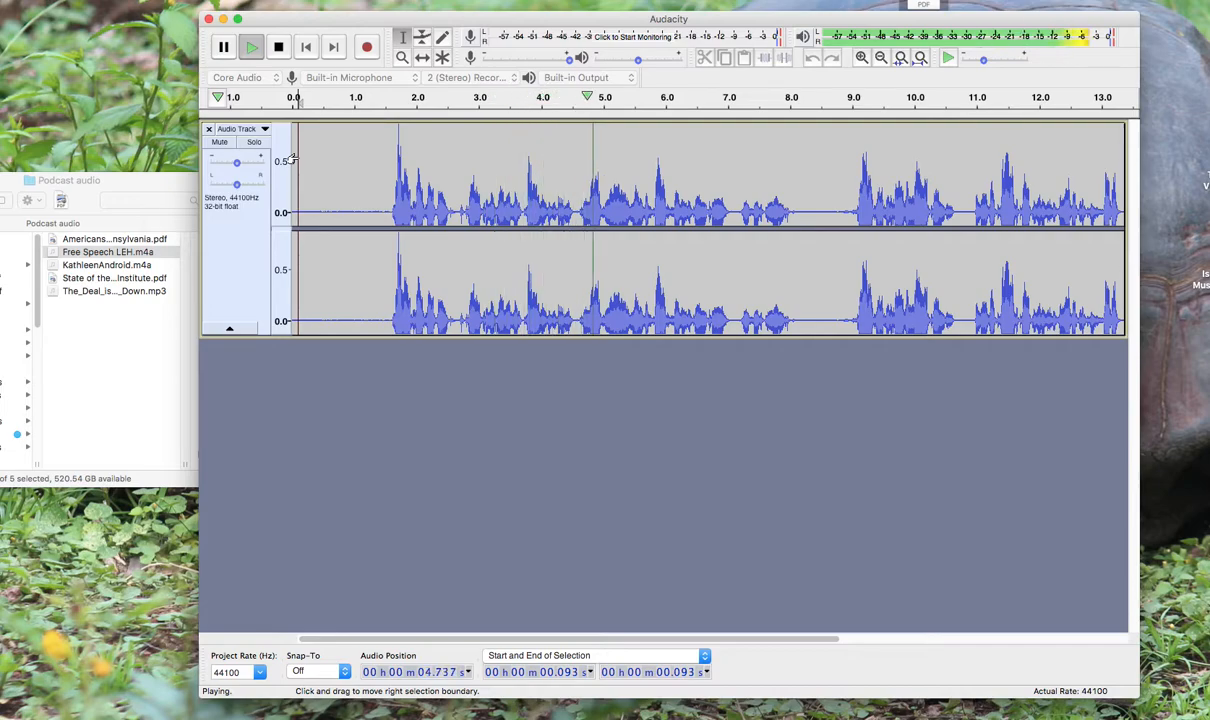
pyautogui.press('space')
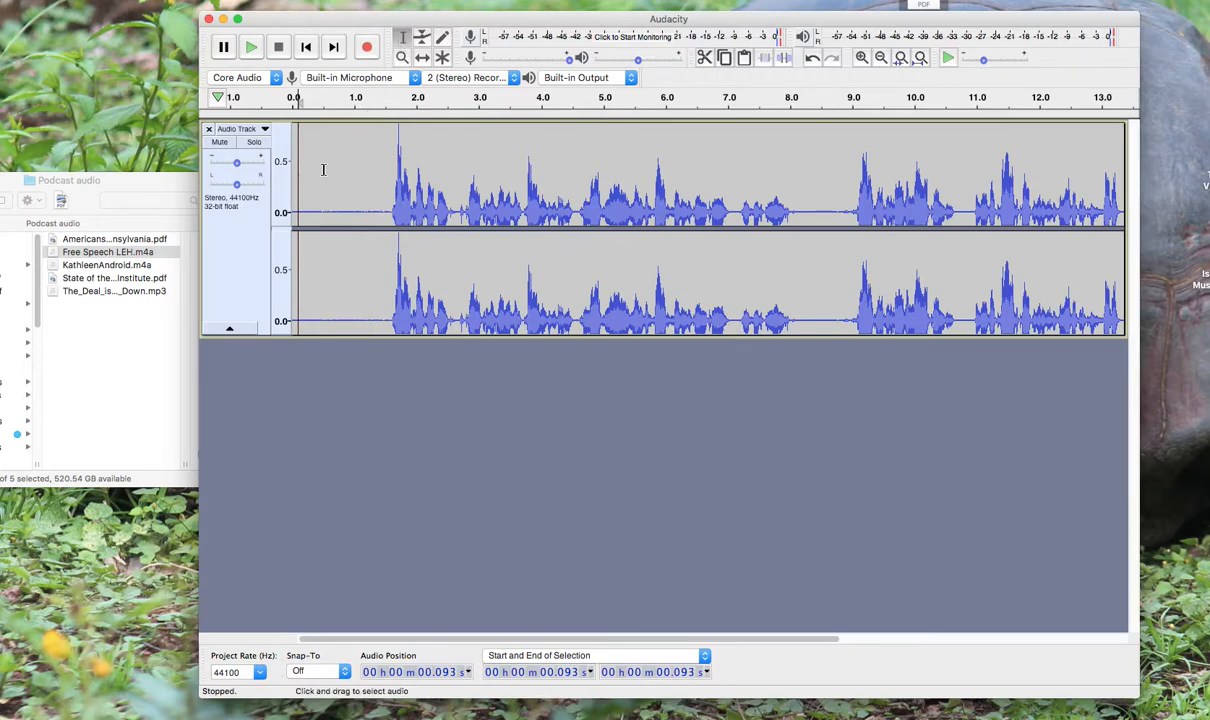
# Delete the opening silence of the voice track from about 0.2 to 1.6 s and the pause from about 6.8 to 7.6 s
pyautogui.moveTo(305, 150); pyautogui.dragTo(391, 163)
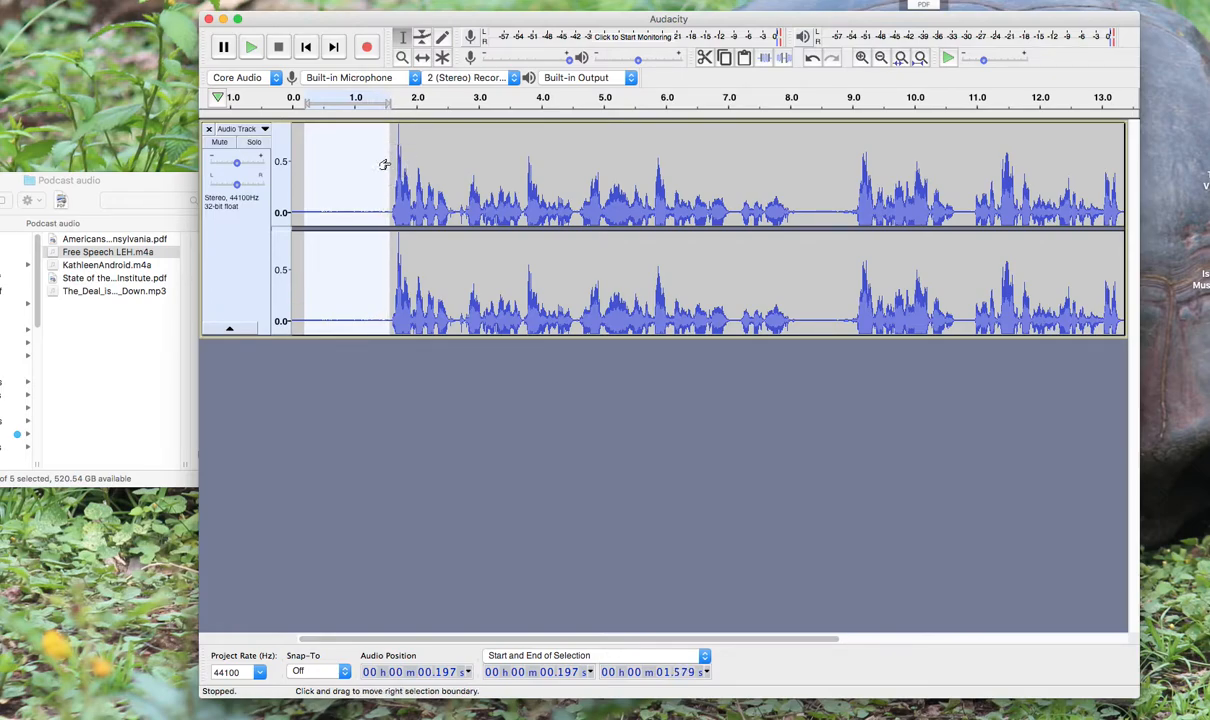
pyautogui.press('Delete')
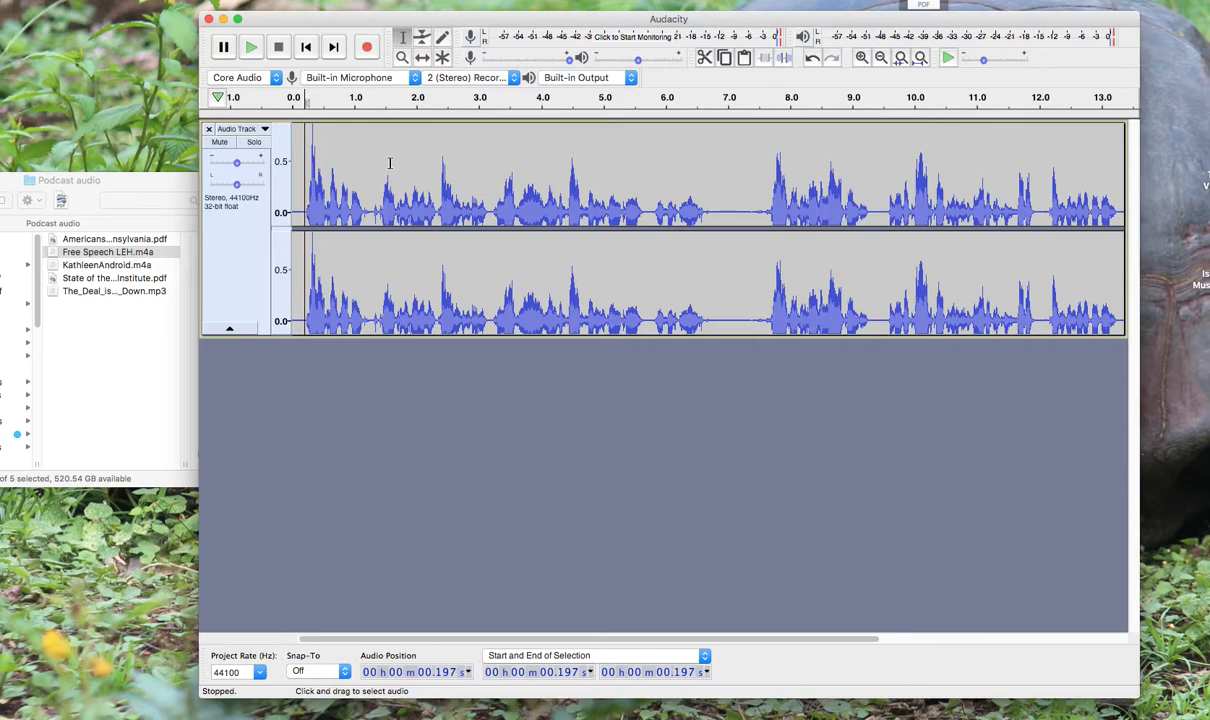
pyautogui.click(713, 161)
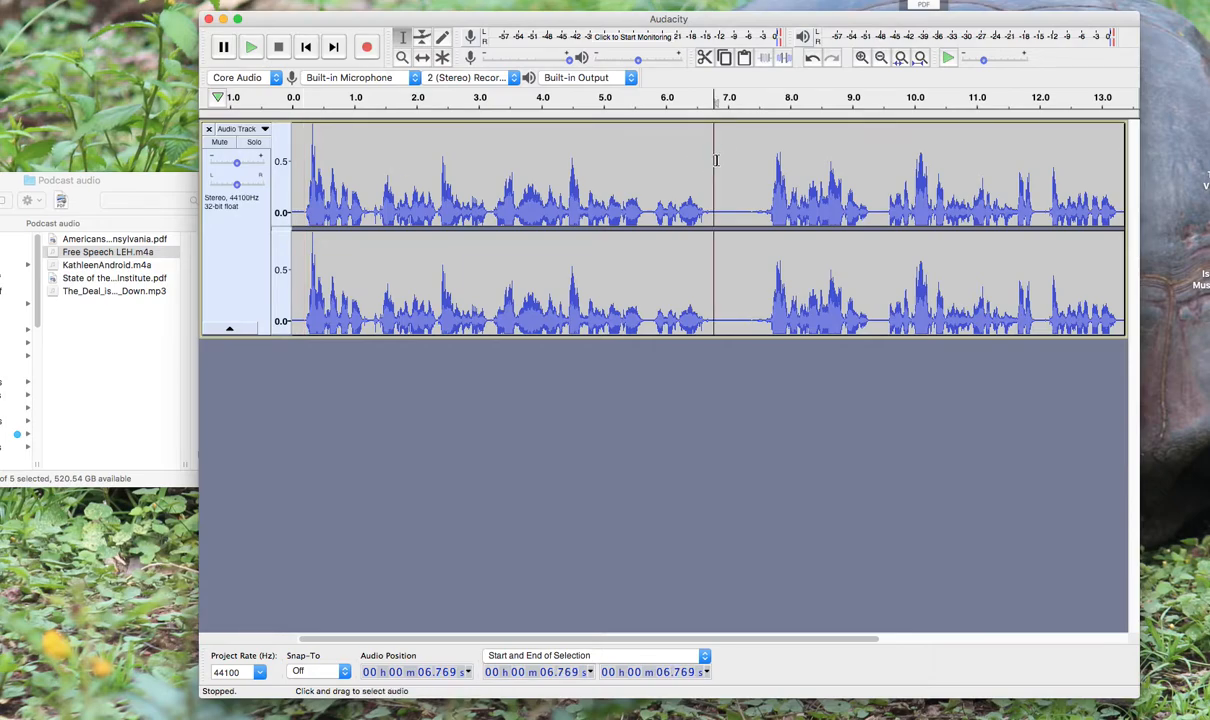
pyautogui.moveTo(717, 161); pyautogui.dragTo(763, 163)
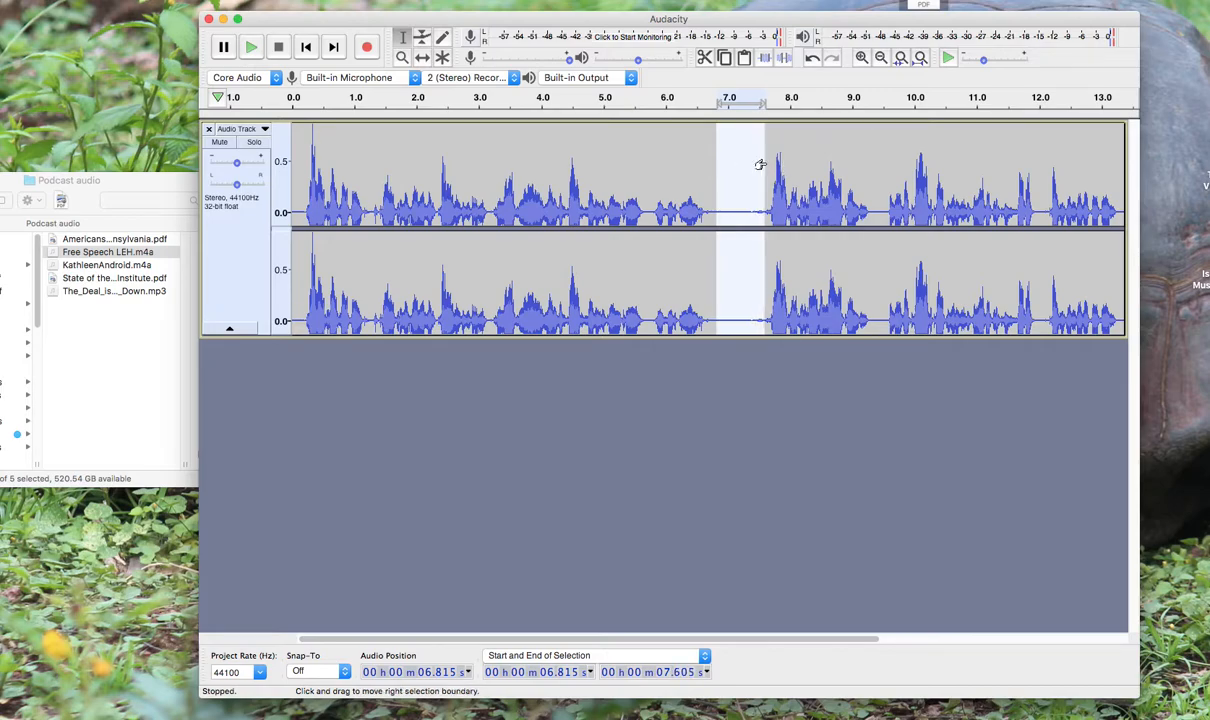
pyautogui.press('BackSpace')
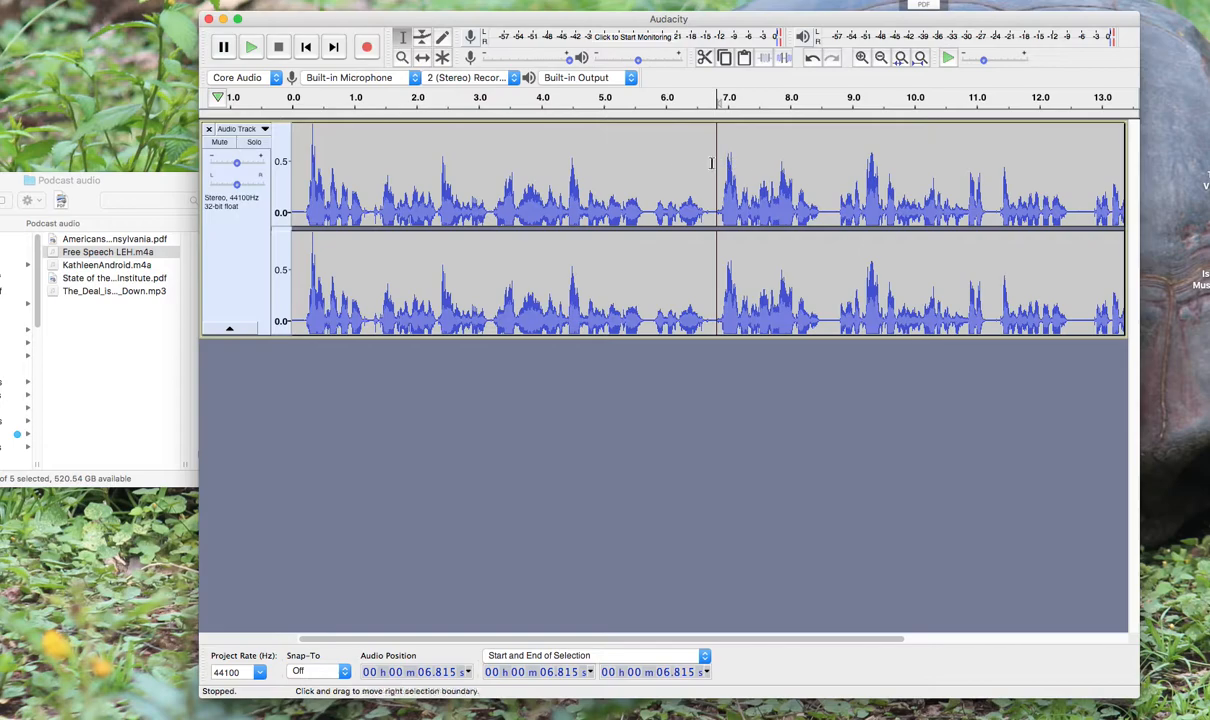
# Import The_Deal_is_Going_Down.mp3 from the Podcast audio folder as a new track below the voice track
pyautogui.click(105, 188)
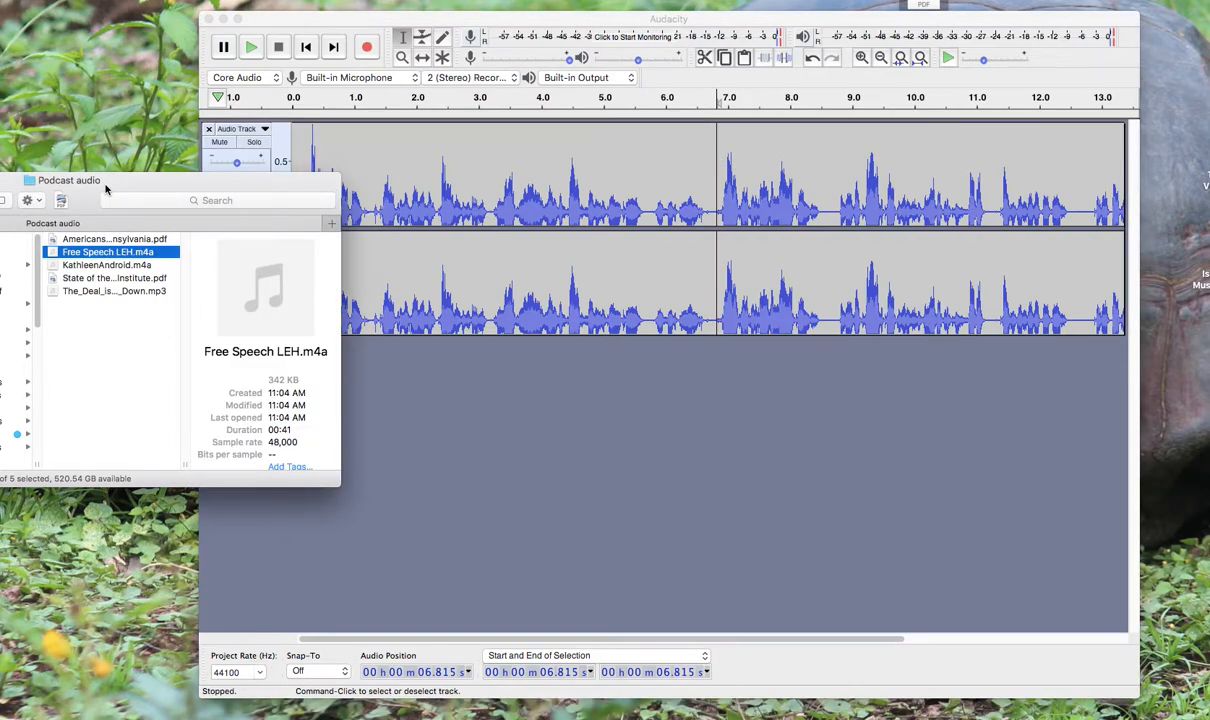
pyautogui.click(84, 291)
pyautogui.moveTo(50, 294); pyautogui.dragTo(436, 411)
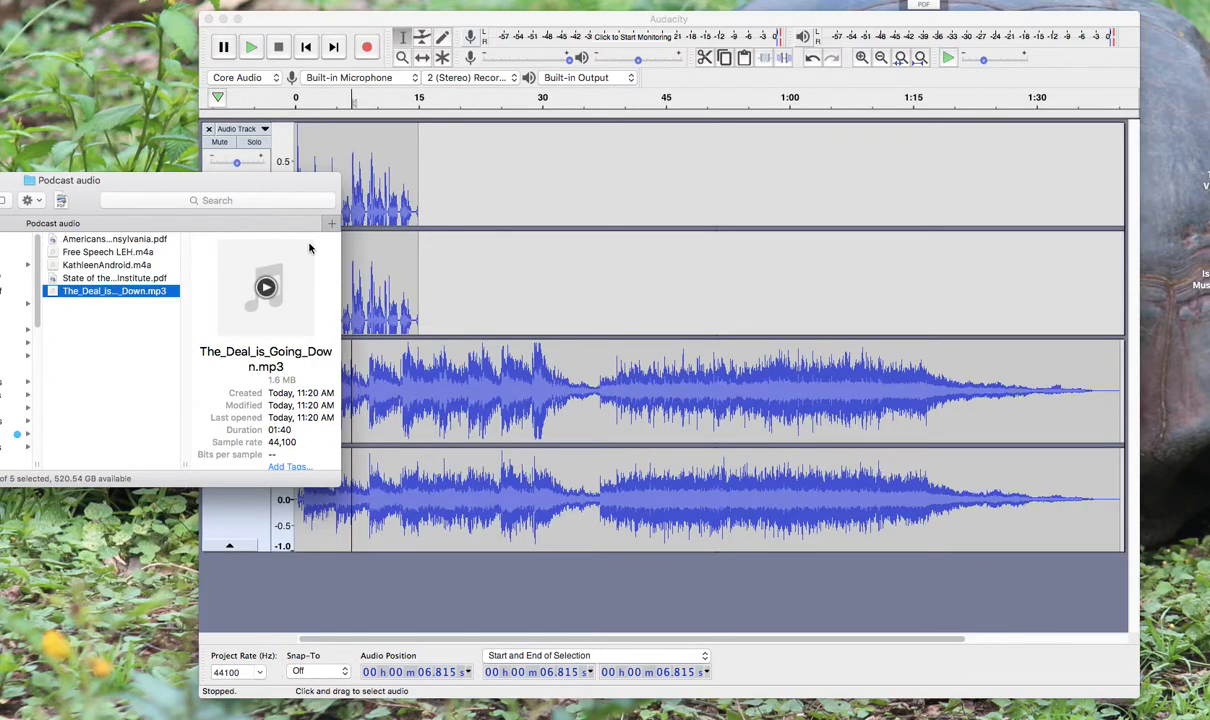
pyautogui.click(350, 18)
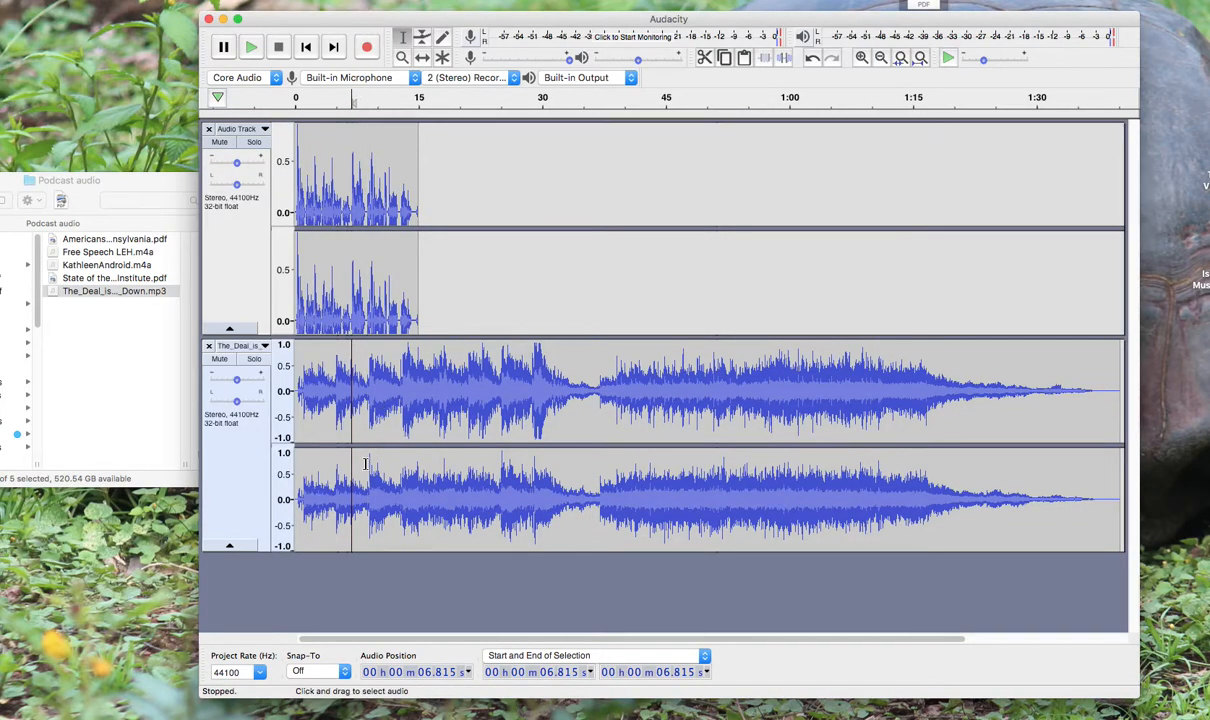
# Play the voice and music tracks together from about 1.1 s
pyautogui.click(304, 438)
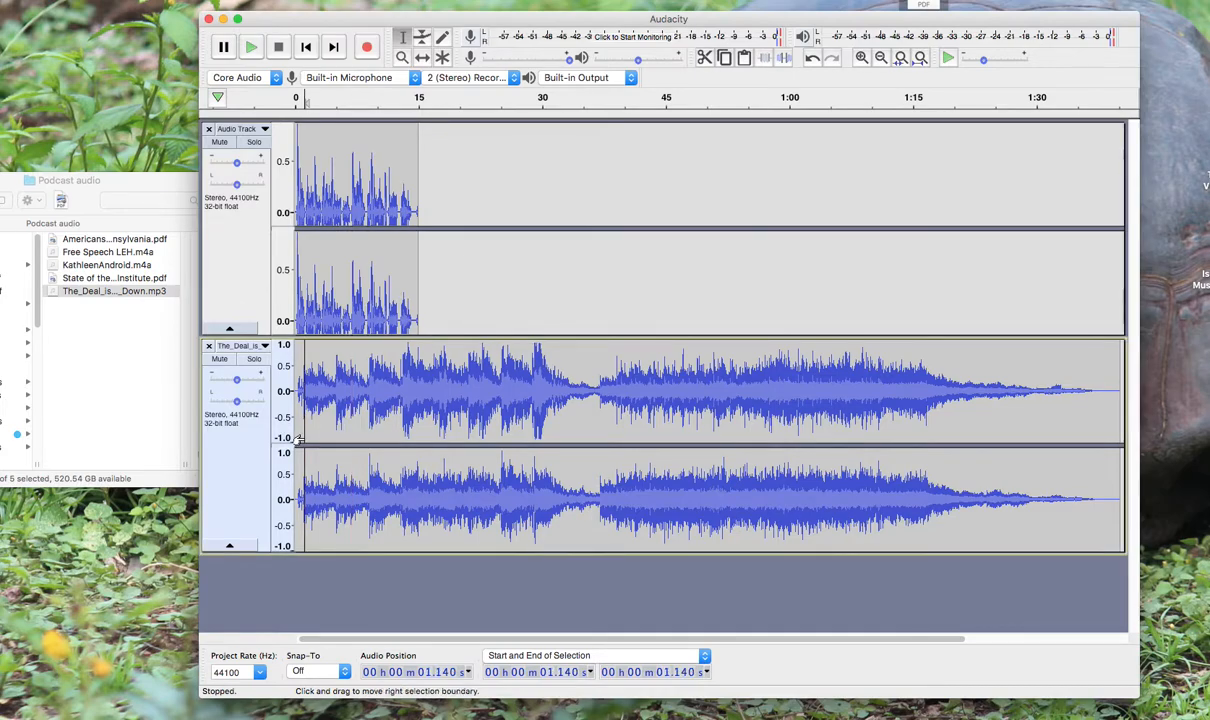
pyautogui.press('space')
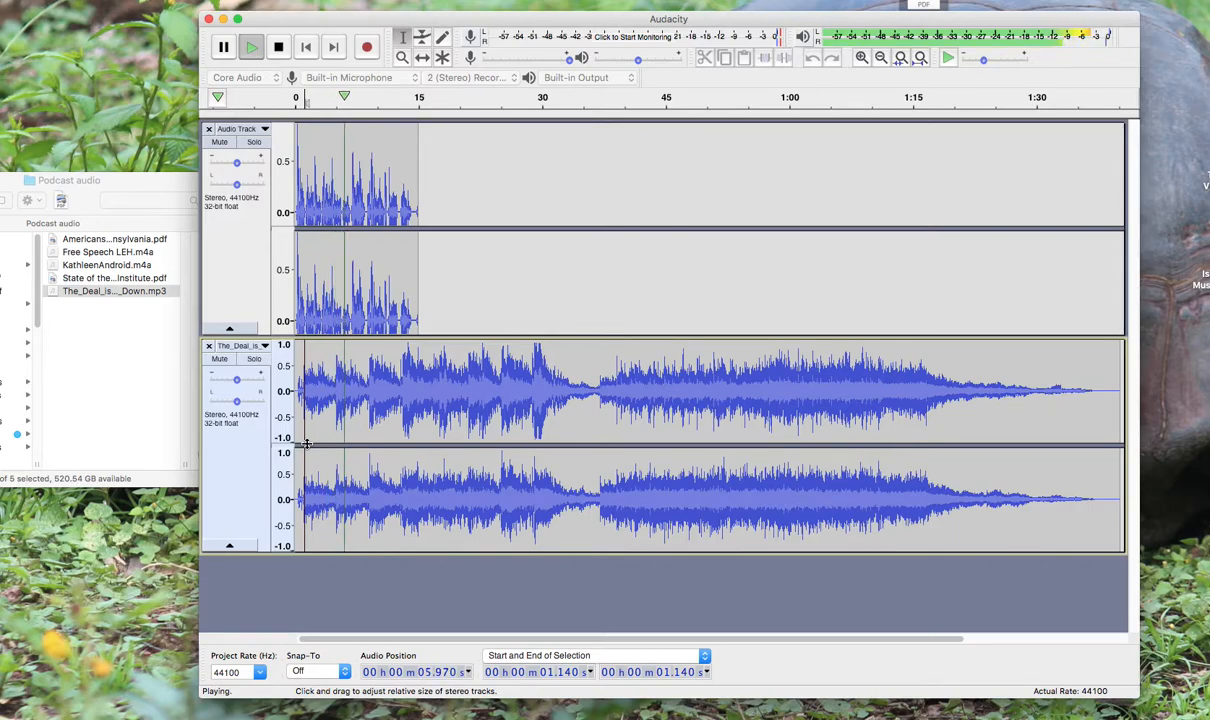
pyautogui.press('space')
# Mute the voice track and play the music alone from about 1.1 s
pyautogui.click(220, 142)
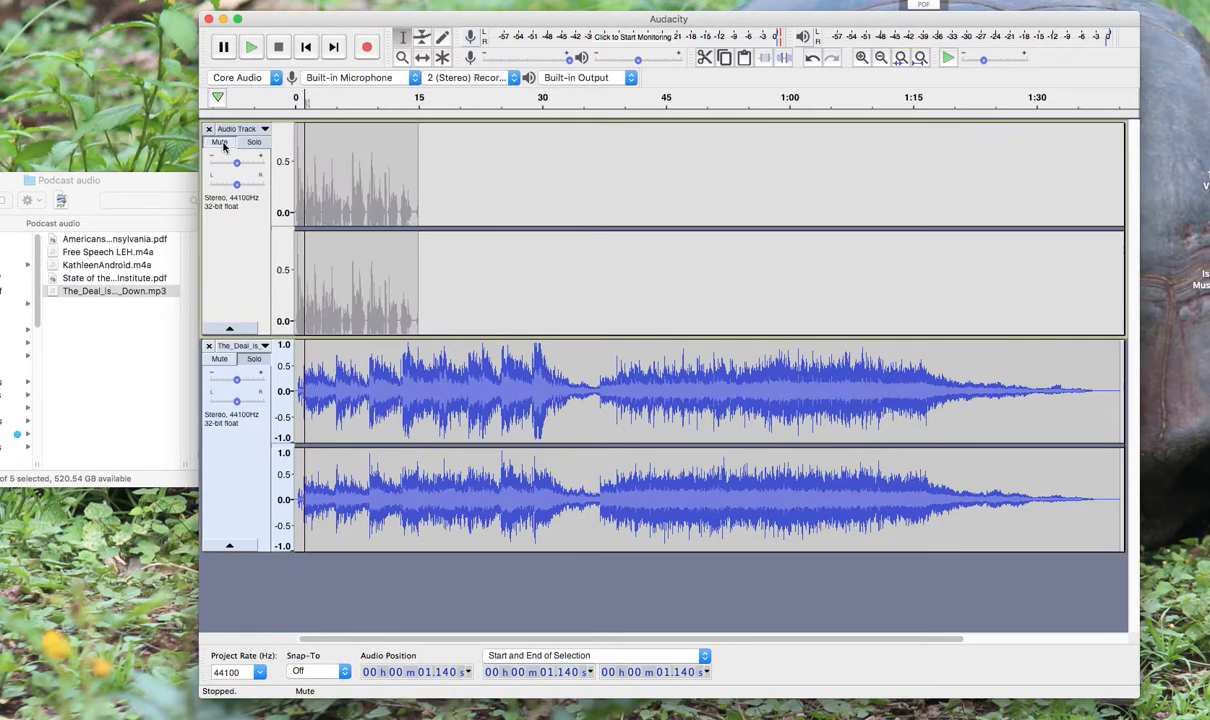
pyautogui.press('space')
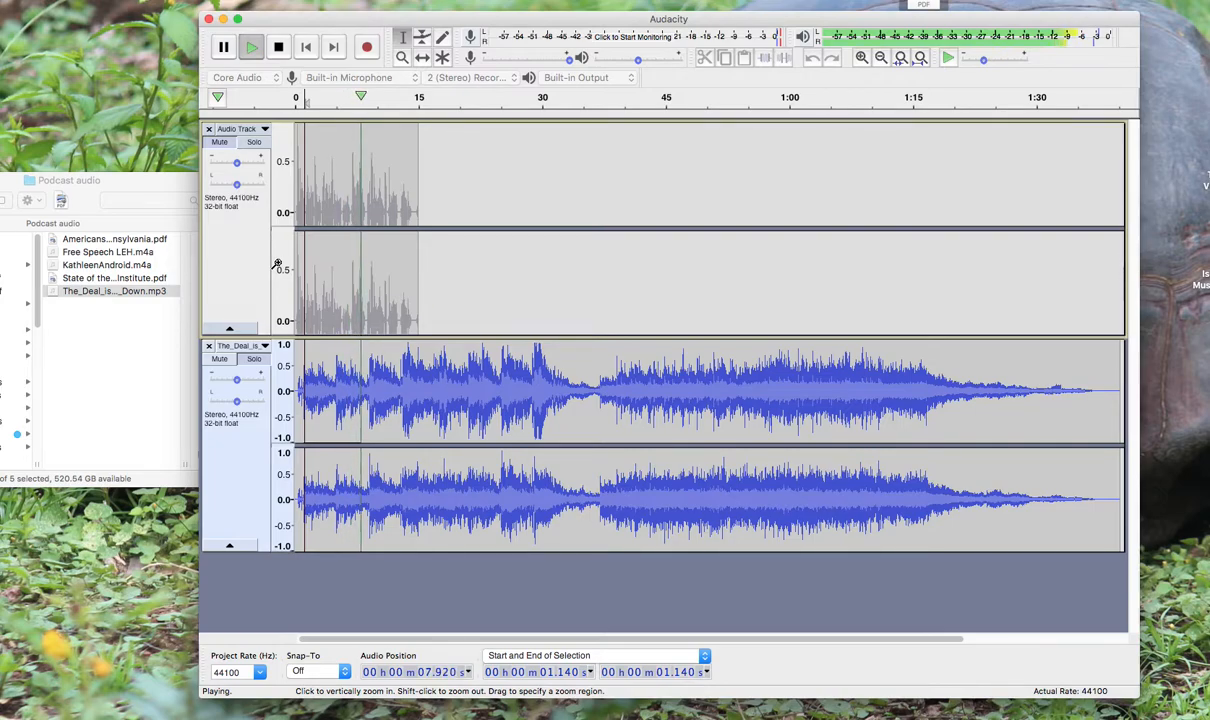
pyautogui.press('space')
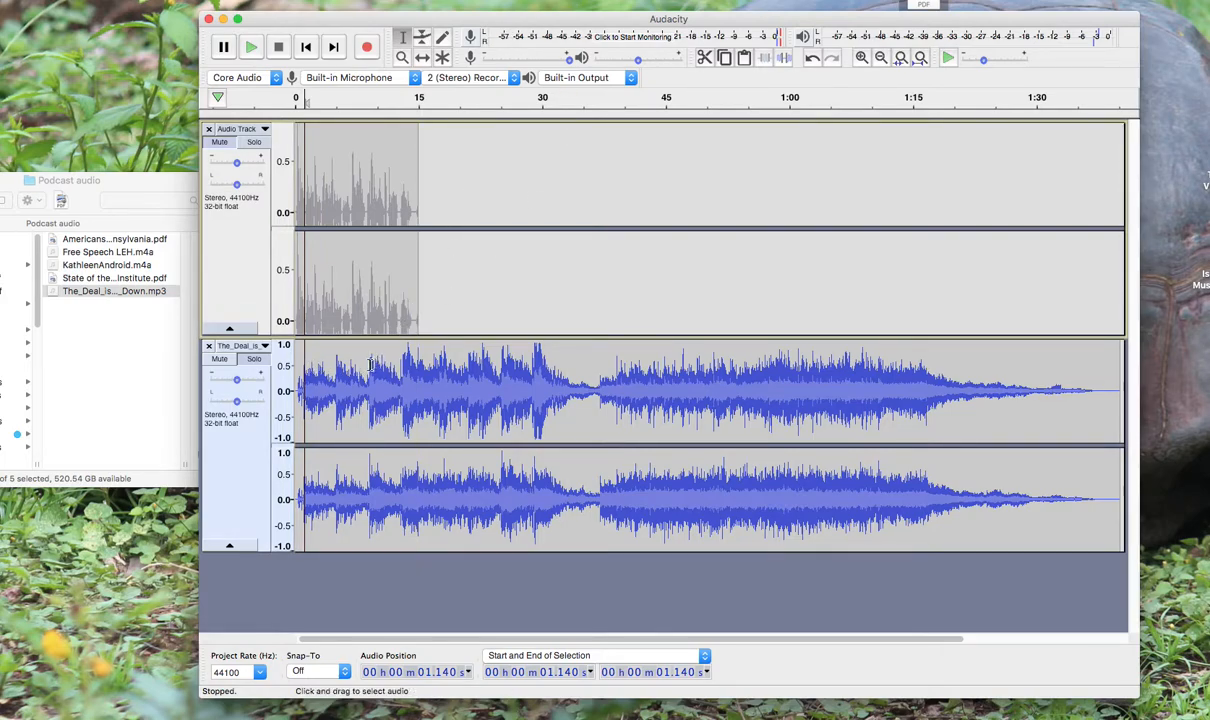
# Delete everything in the music track after about 8.5 s, keeping only the intro
pyautogui.moveTo(366, 365); pyautogui.dragTo(1062, 400)
pyautogui.press('Delete')
pyautogui.hscroll(-5, 943, 399)
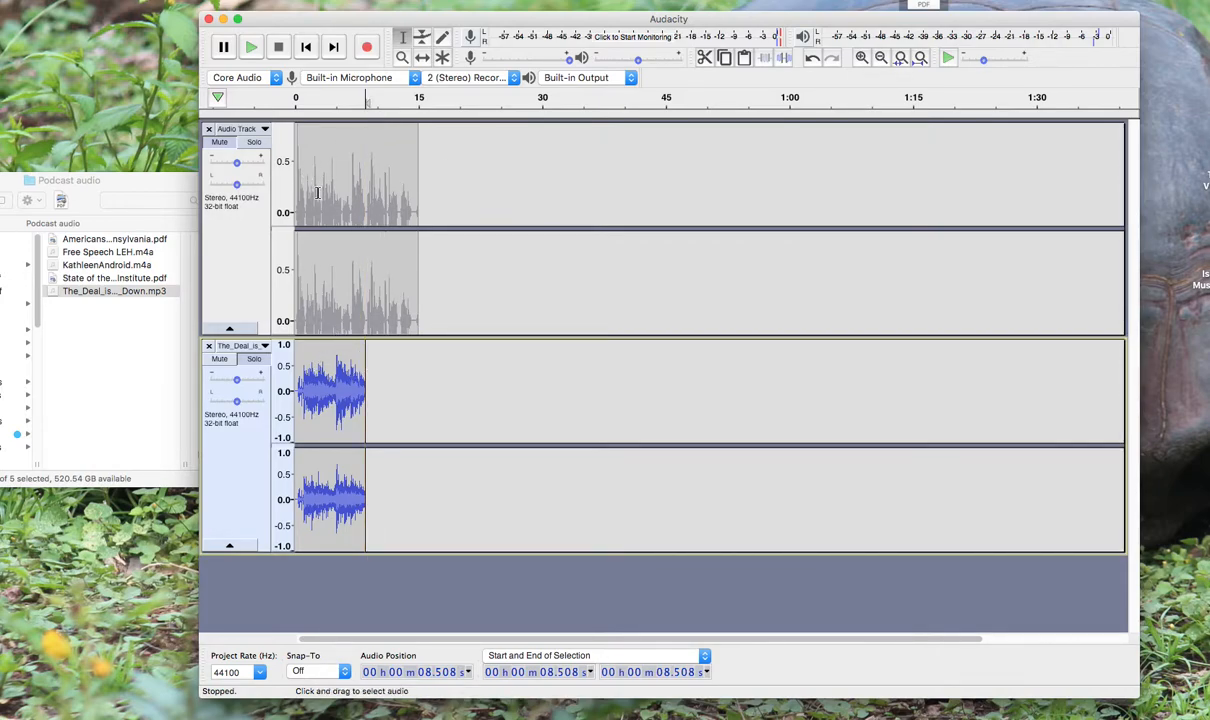
# Unmute the voice track and move its clip with the Time Shift tool to start where the music ends, at about 8.5 s
pyautogui.click(424, 58)
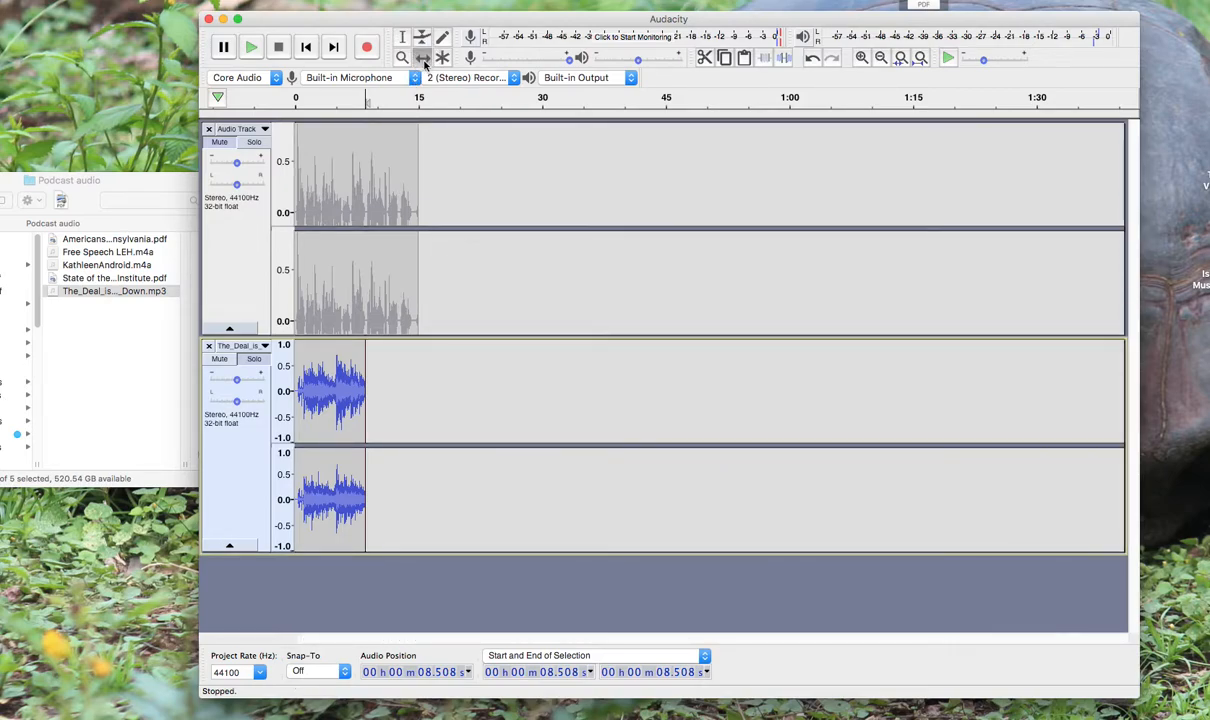
pyautogui.click(324, 155)
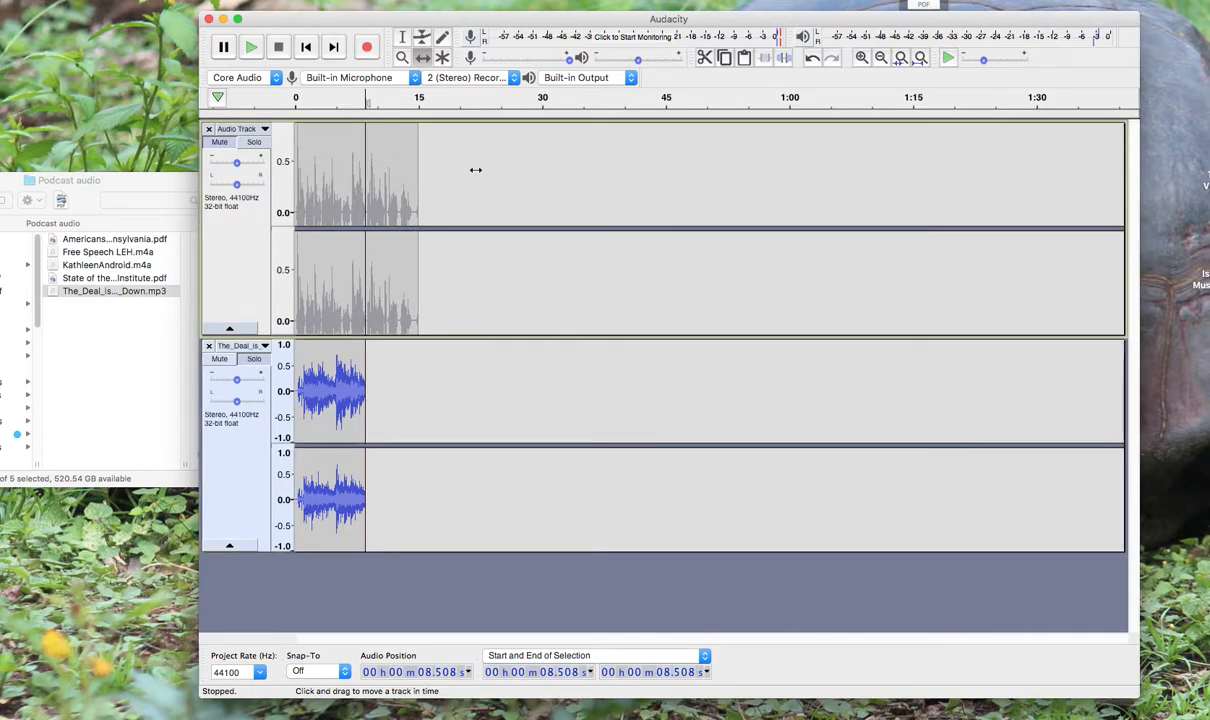
pyautogui.click(218, 141)
pyautogui.moveTo(335, 175); pyautogui.dragTo(399, 176)
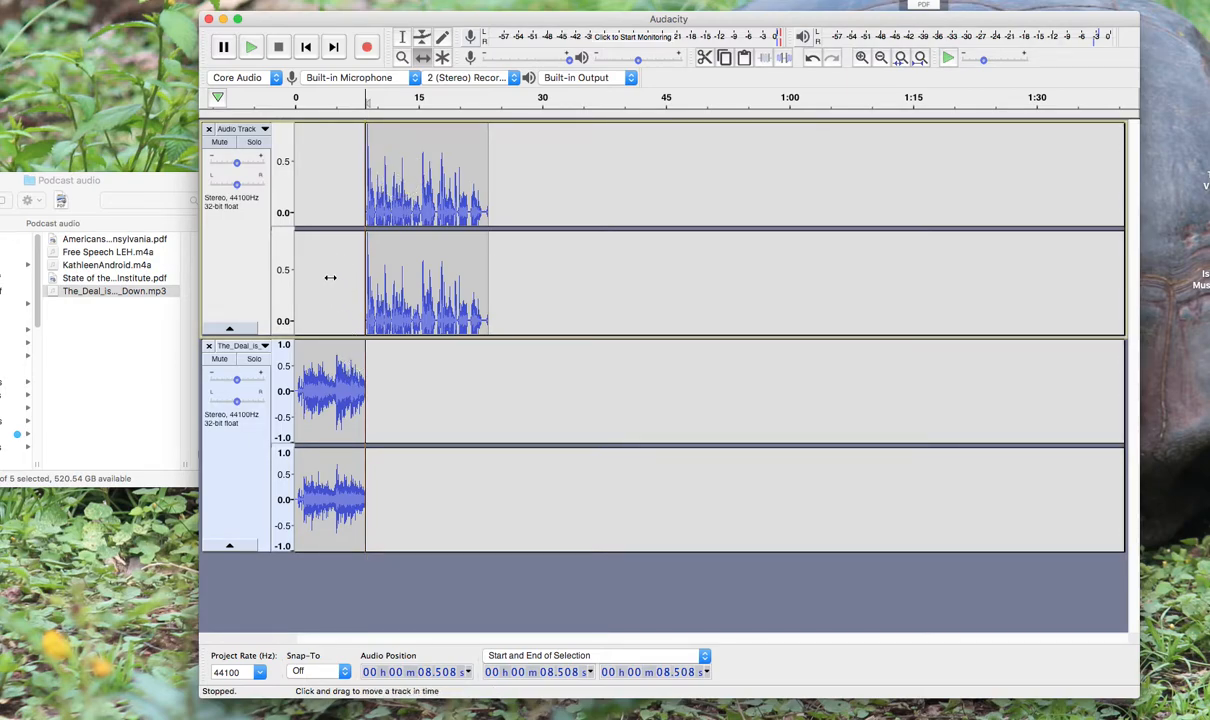
# With the Selection tool, play the arrangement from about 3 s to check the transition from music to voice
pyautogui.click(402, 36)
pyautogui.click(320, 178)
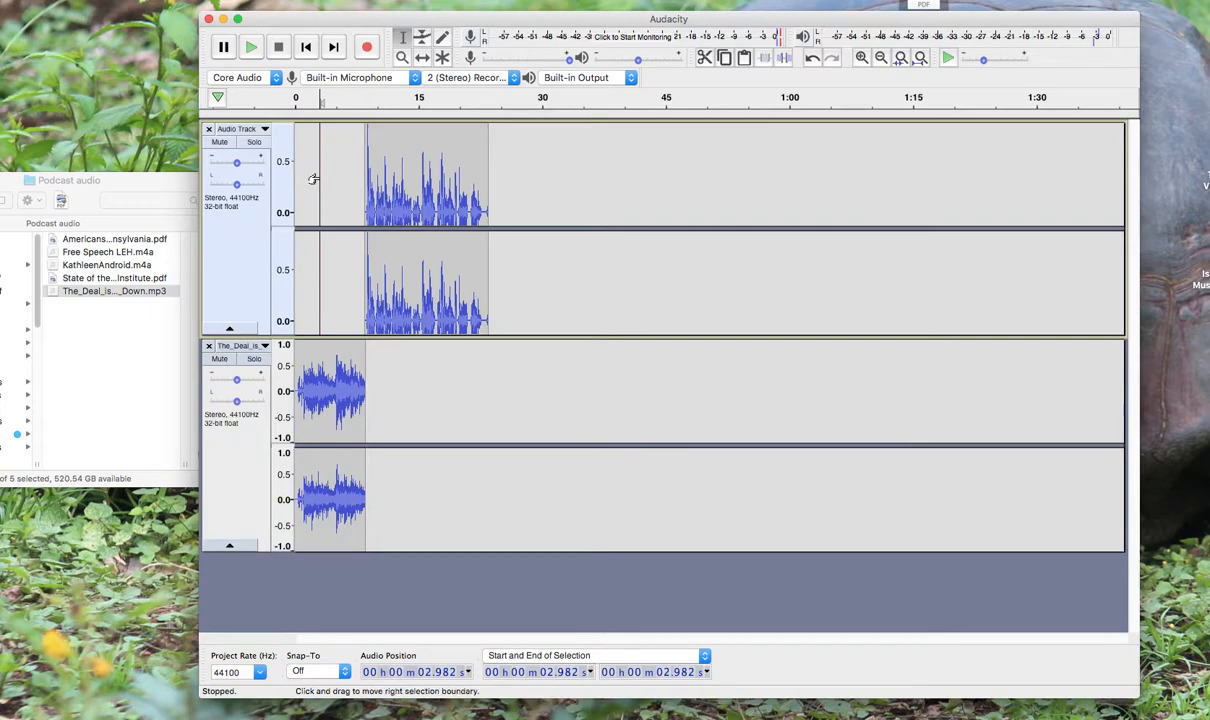
pyautogui.press('space')
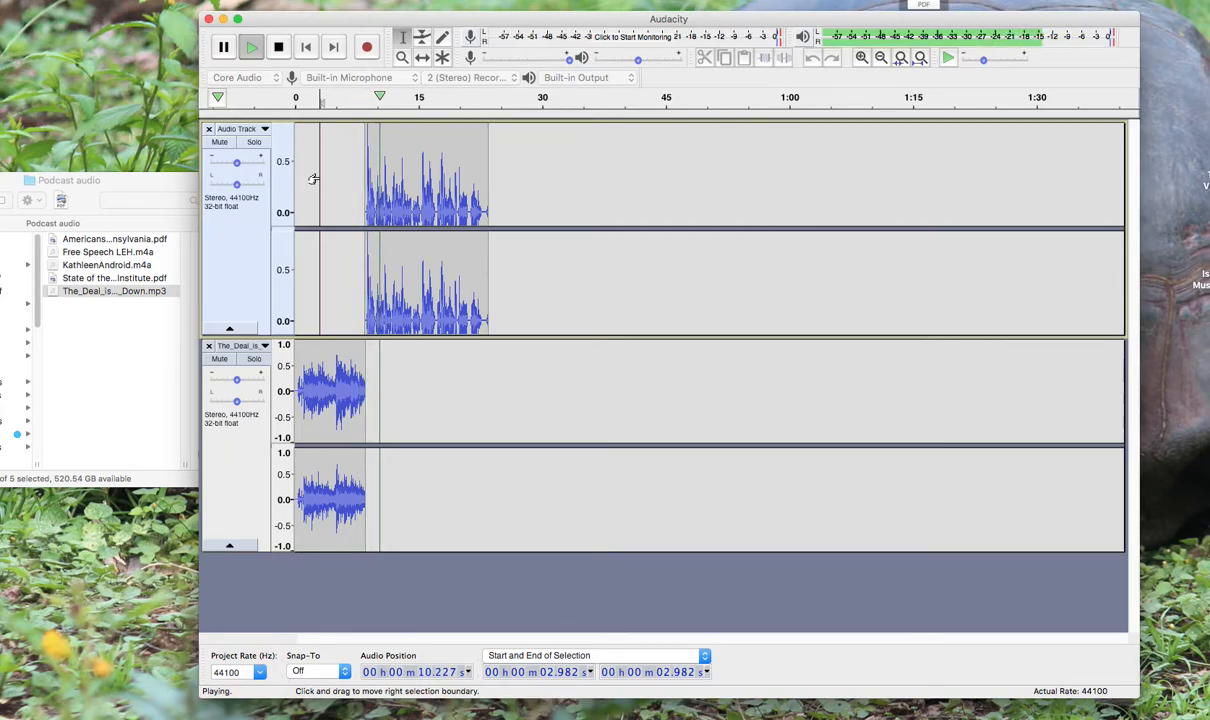
pyautogui.press('space')
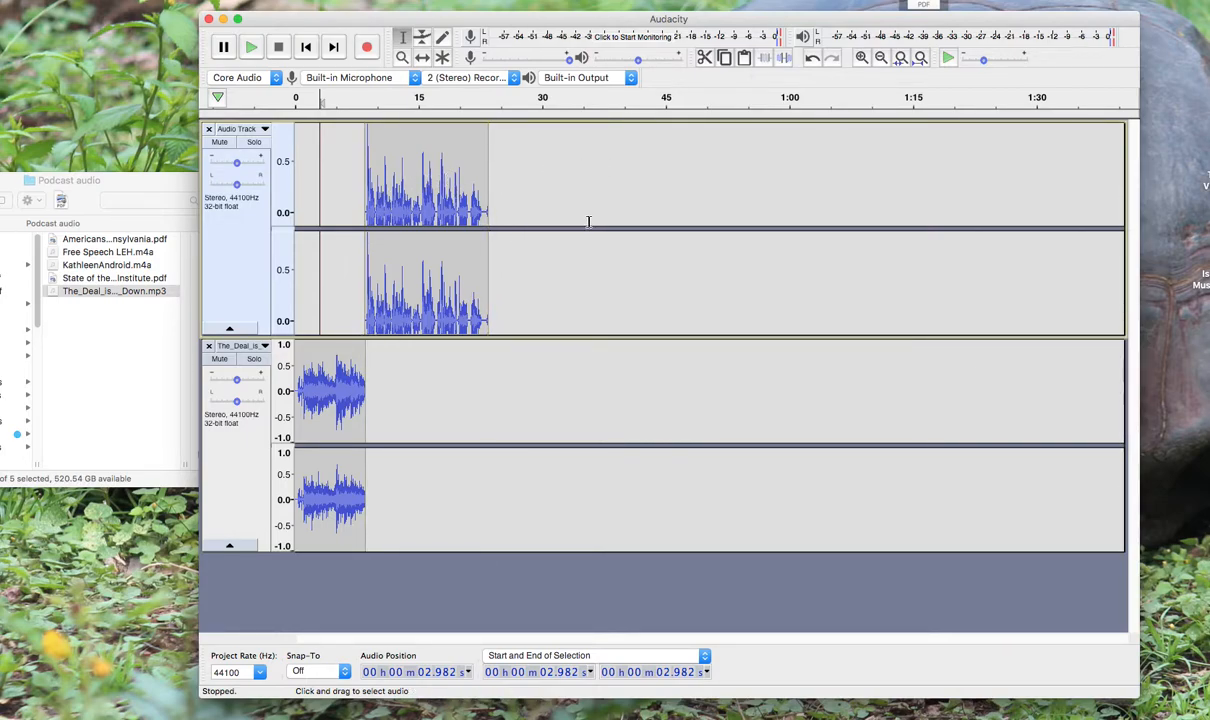
# Import the Android .m4a recording from the Podcast audio folder into the project as a new track below the music
pyautogui.click(100, 268)
pyautogui.click(52, 266)
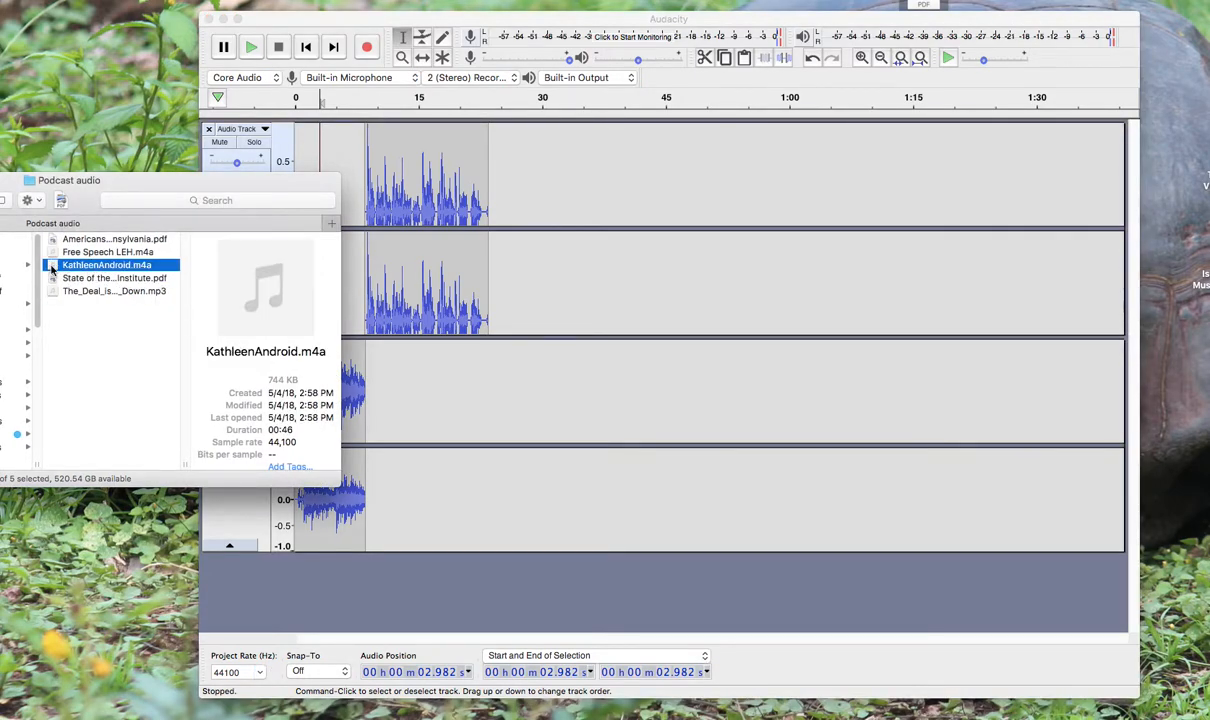
pyautogui.moveTo(52, 265); pyautogui.dragTo(263, 581)
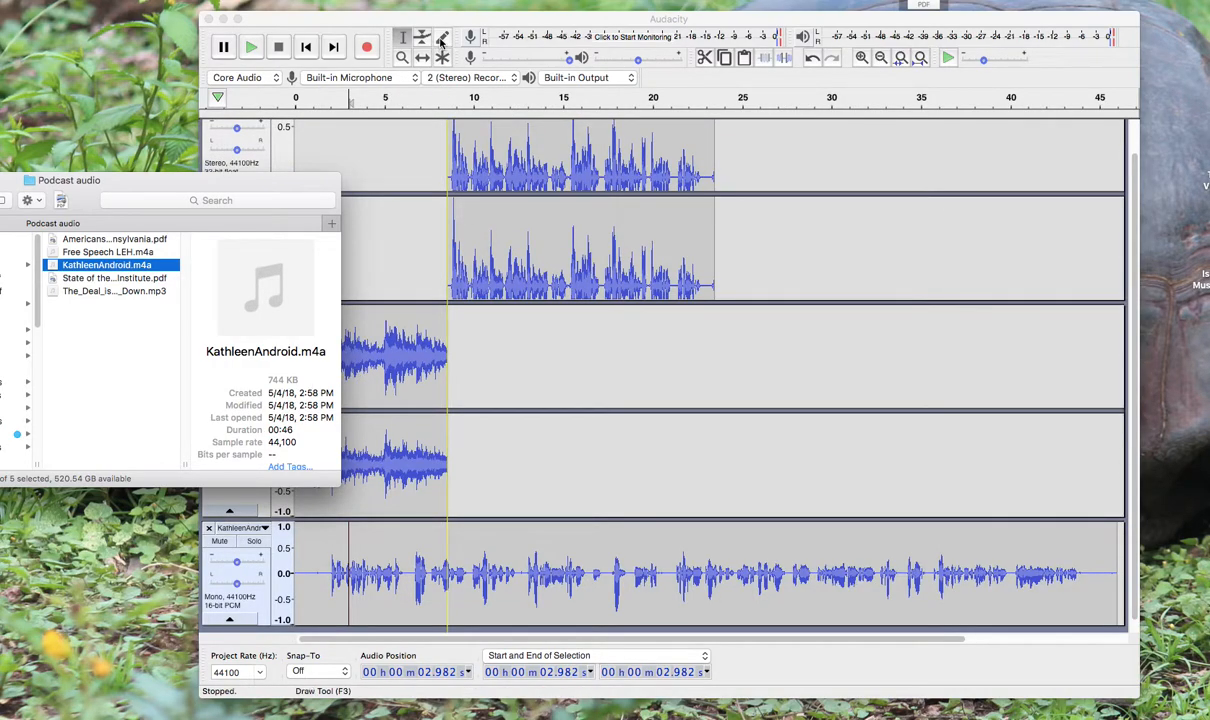
pyautogui.click(419, 15)
pyautogui.scroll(-1, 515, 350)
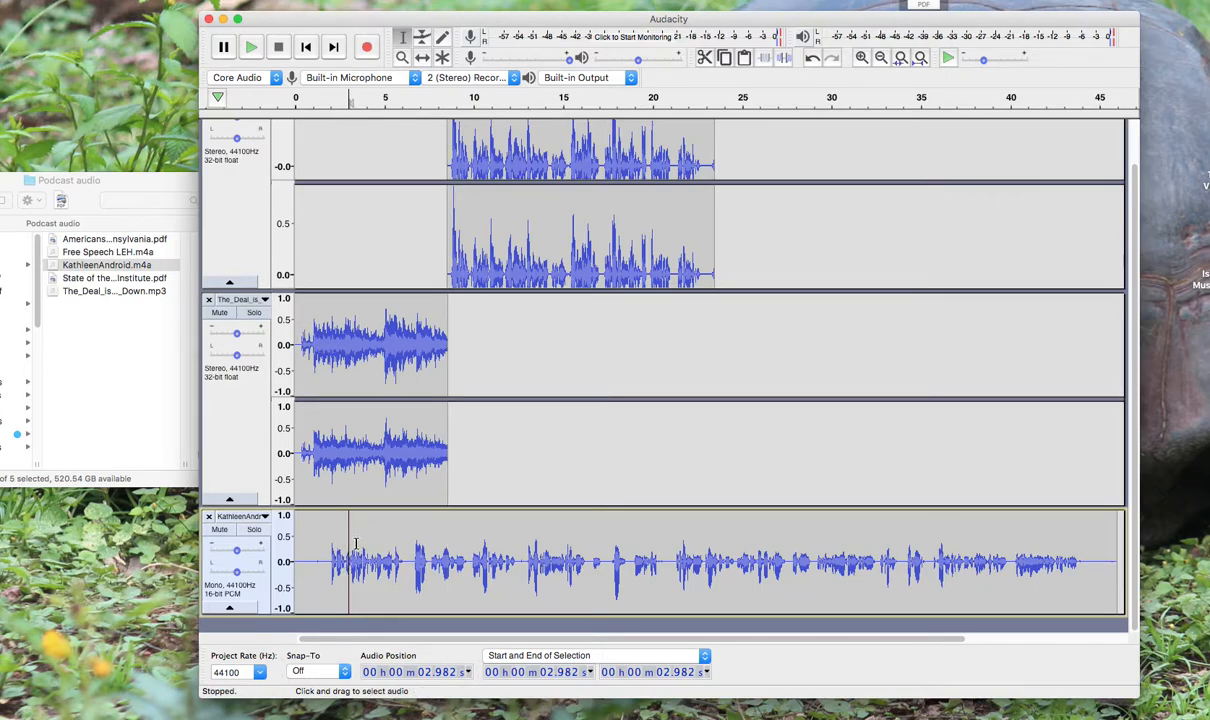
# Shift the Android recording to start where the narration ends, at about 23.4 s, and delete its leading silence up to about 25.4 s
pyautogui.click(428, 57)
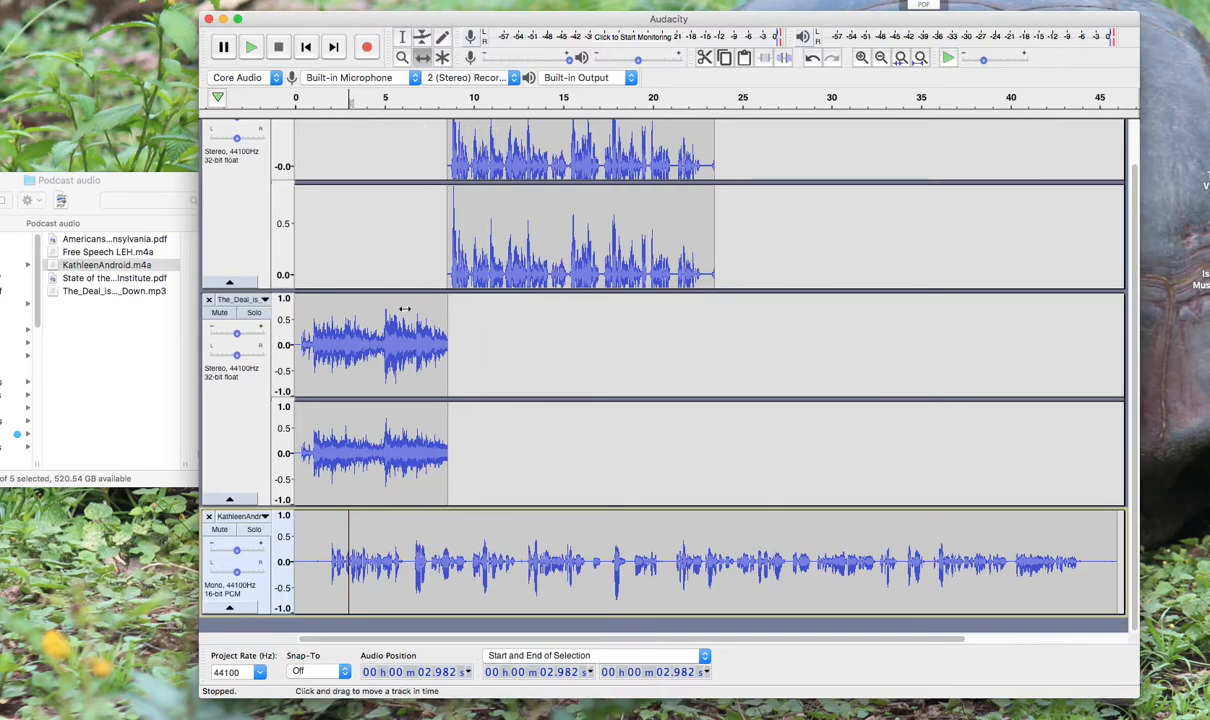
pyautogui.moveTo(340, 531); pyautogui.dragTo(747, 537)
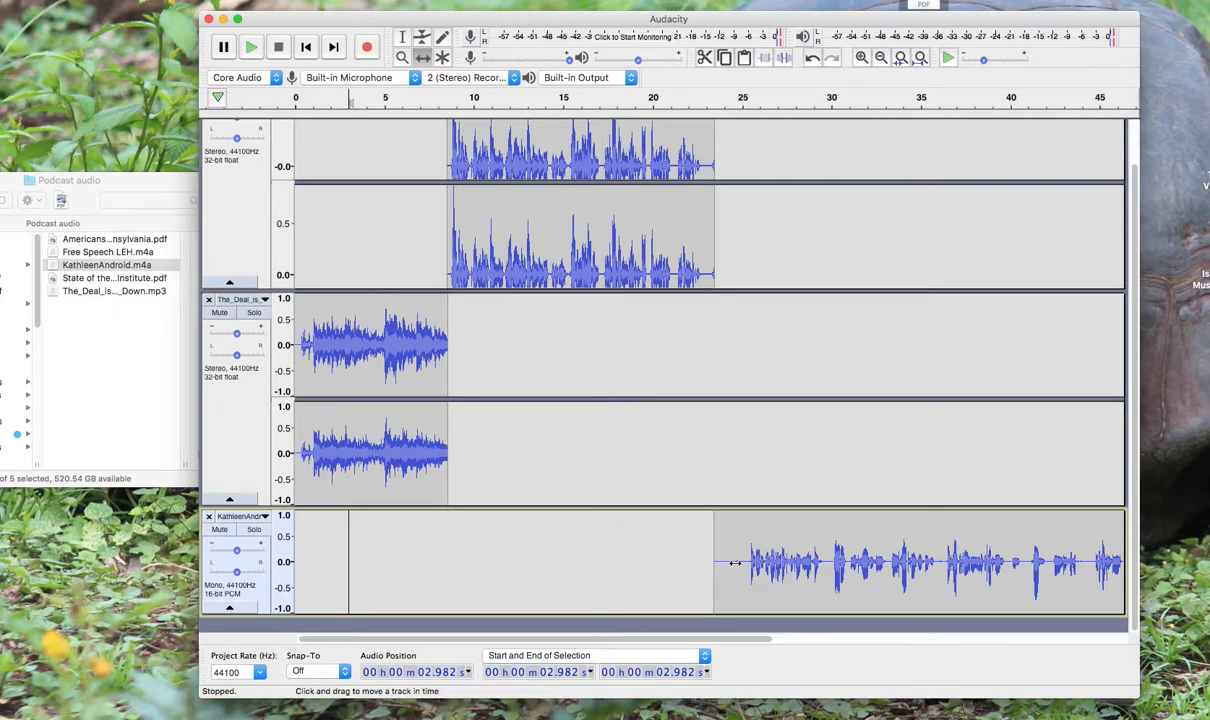
pyautogui.click(401, 38)
pyautogui.moveTo(713, 553); pyautogui.dragTo(743, 557)
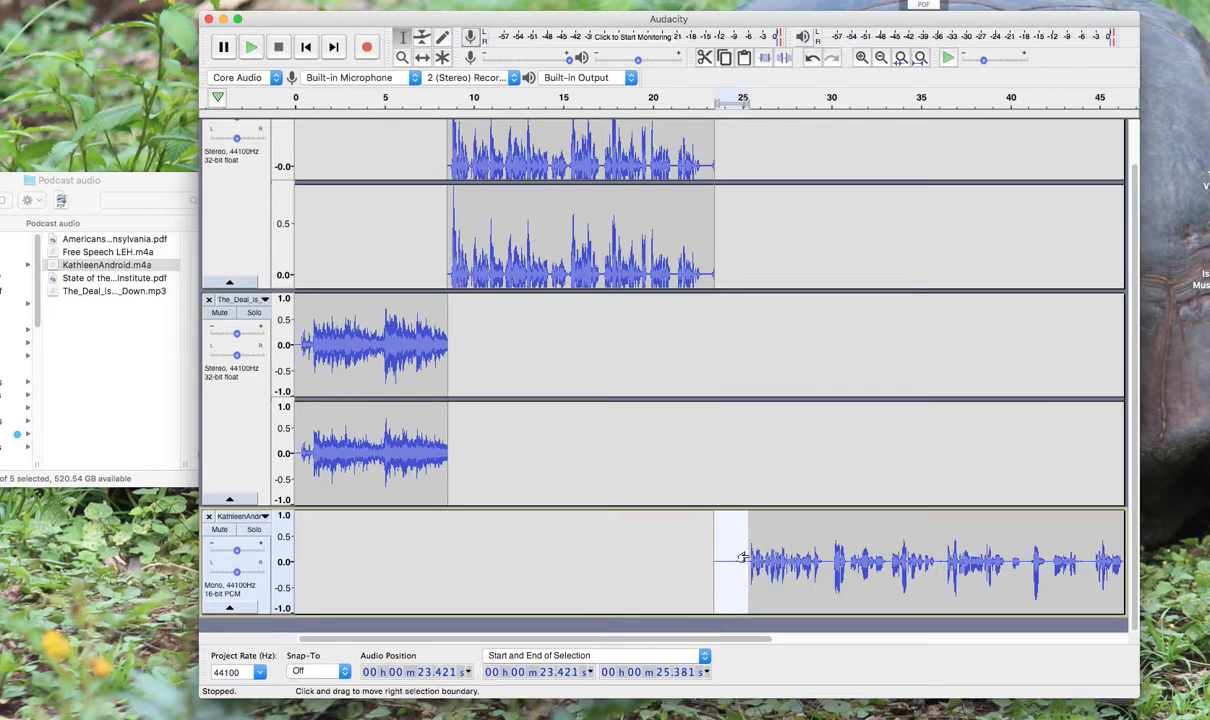
pyautogui.press('Delete')
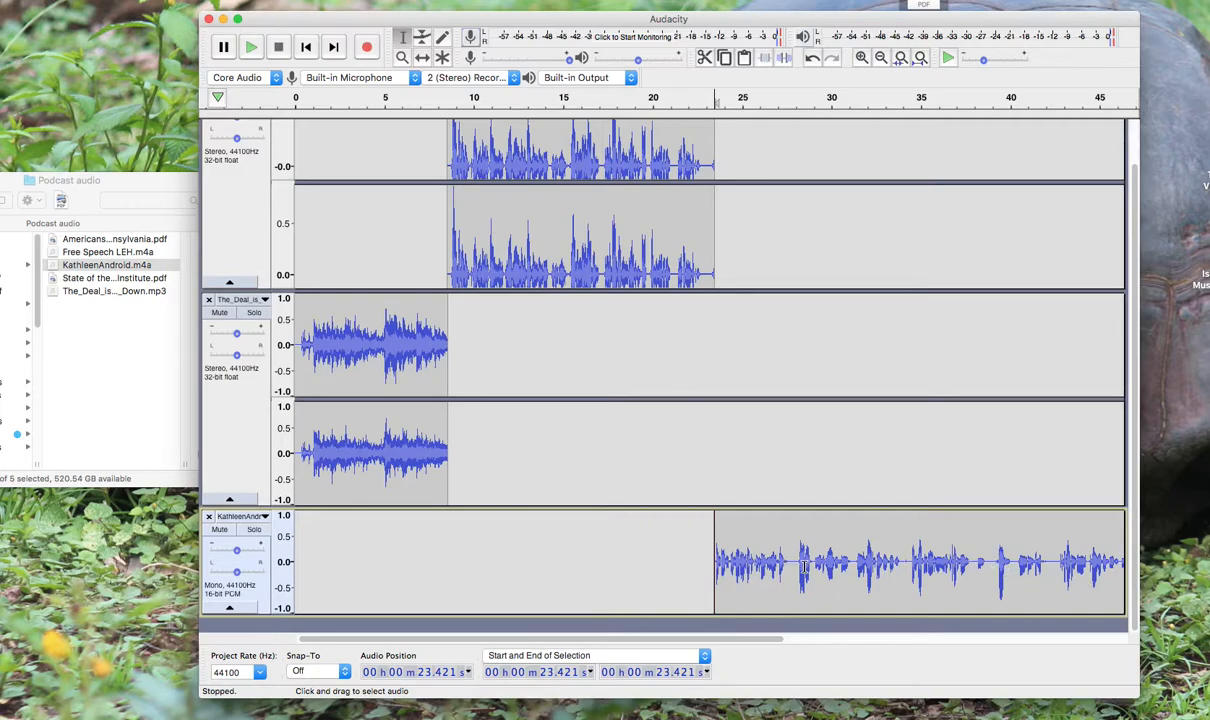
pyautogui.hscroll(10, 803, 566)
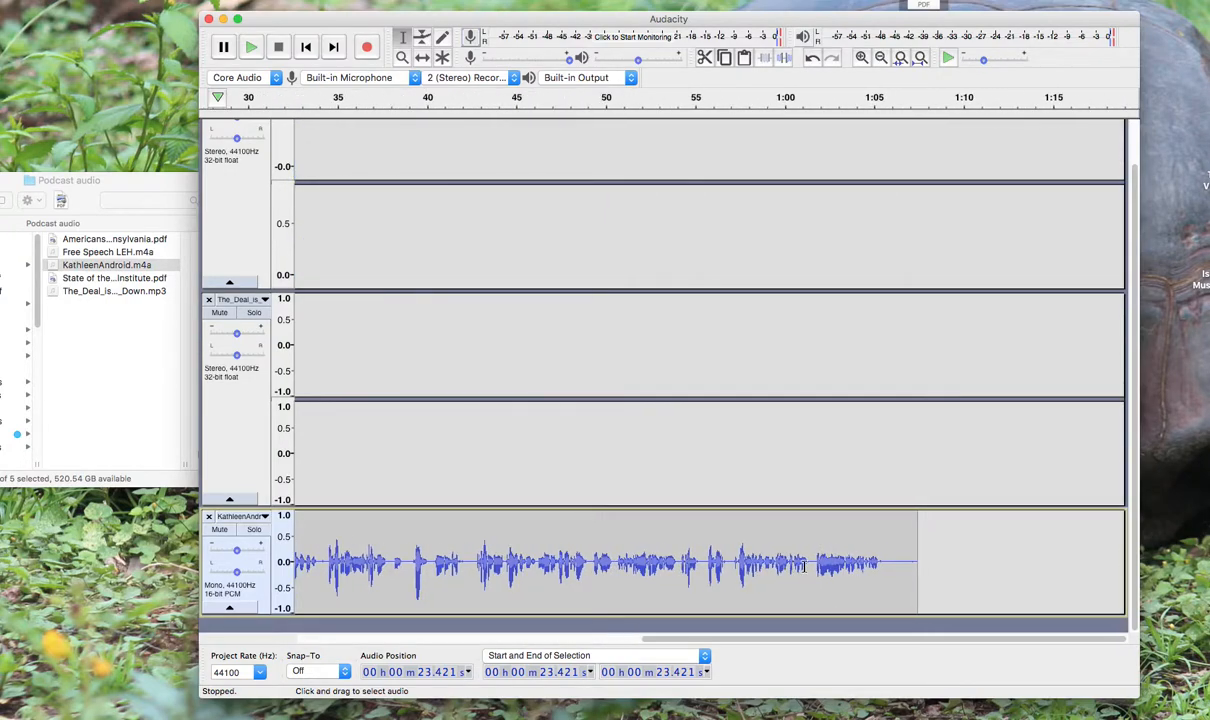
pyautogui.hscroll(-10, 803, 566)
pyautogui.hscroll(8, 799, 566)
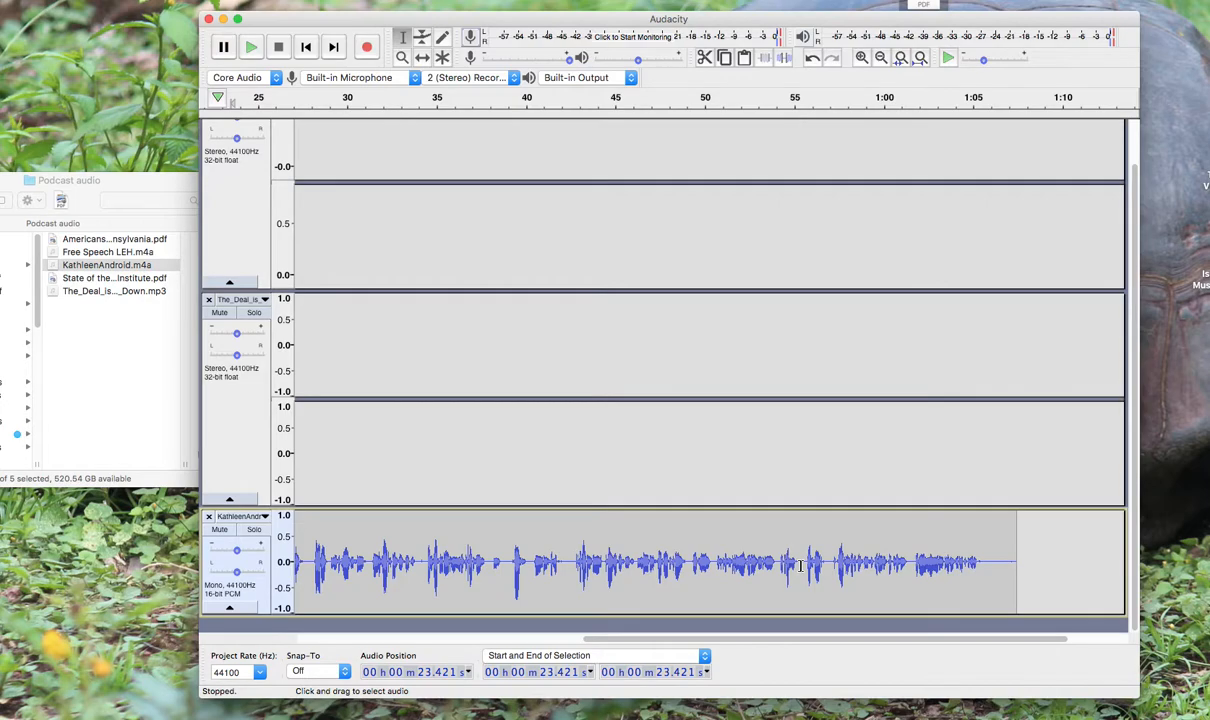
pyautogui.hscroll(-1, 801, 566)
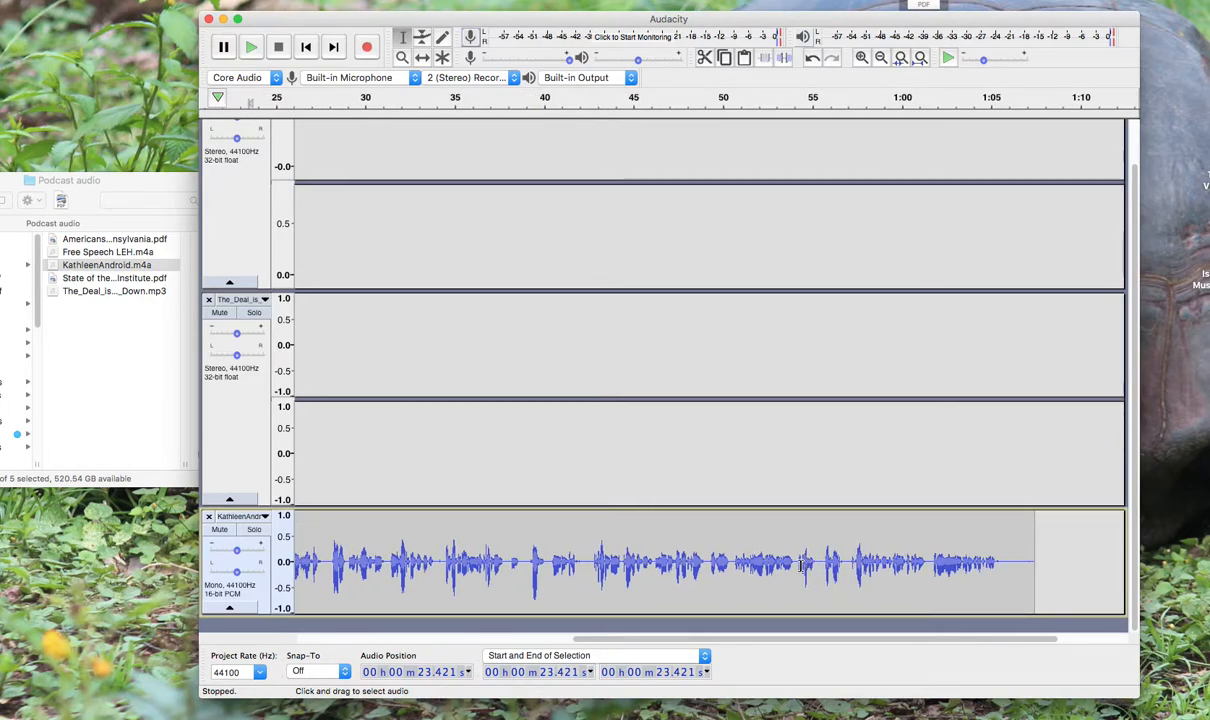
pyautogui.hscroll(-5, 801, 566)
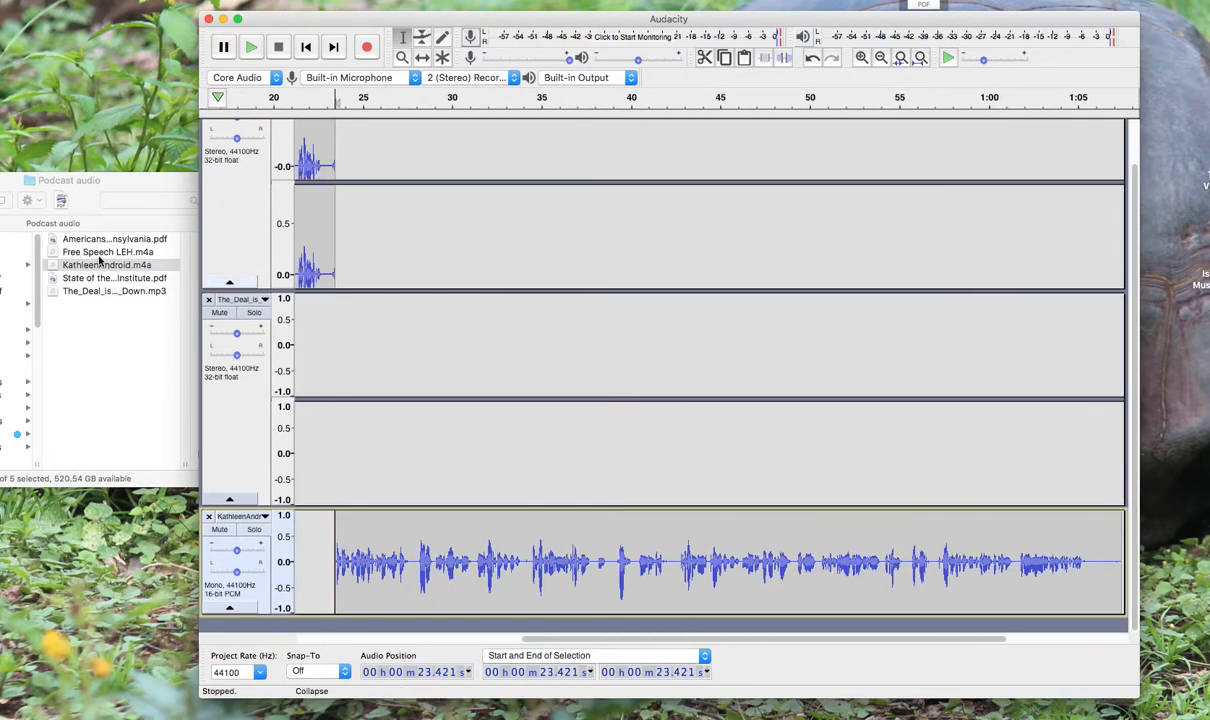
# Import Free Speech LEH.m4a from the Podcast audio folder as a new track below the Android recording
pyautogui.click(99, 260)
pyautogui.click(95, 252)
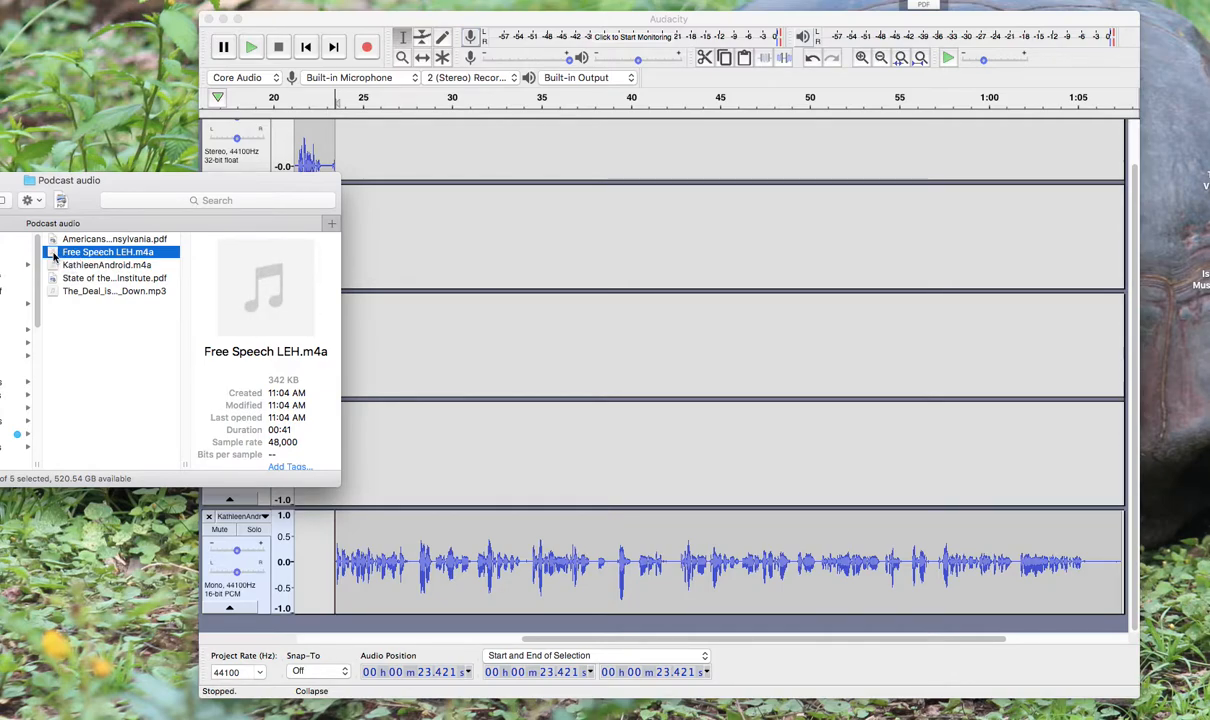
pyautogui.moveTo(55, 255); pyautogui.dragTo(337, 619)
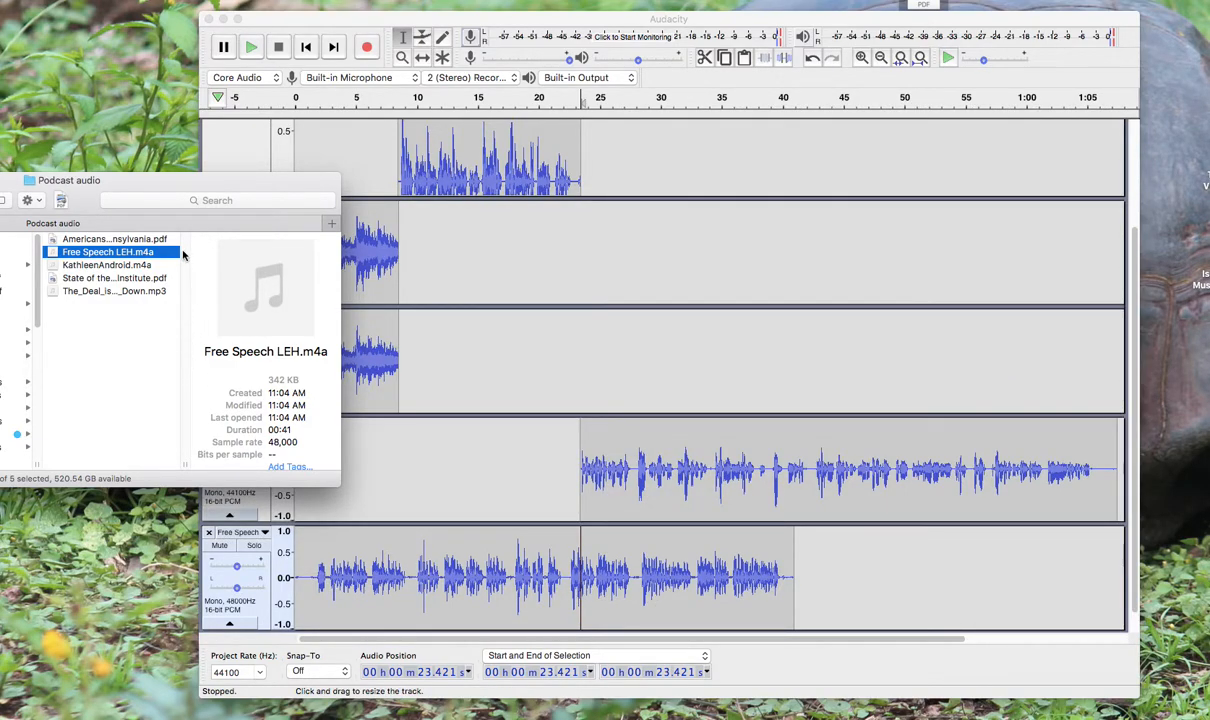
pyautogui.click(323, 20)
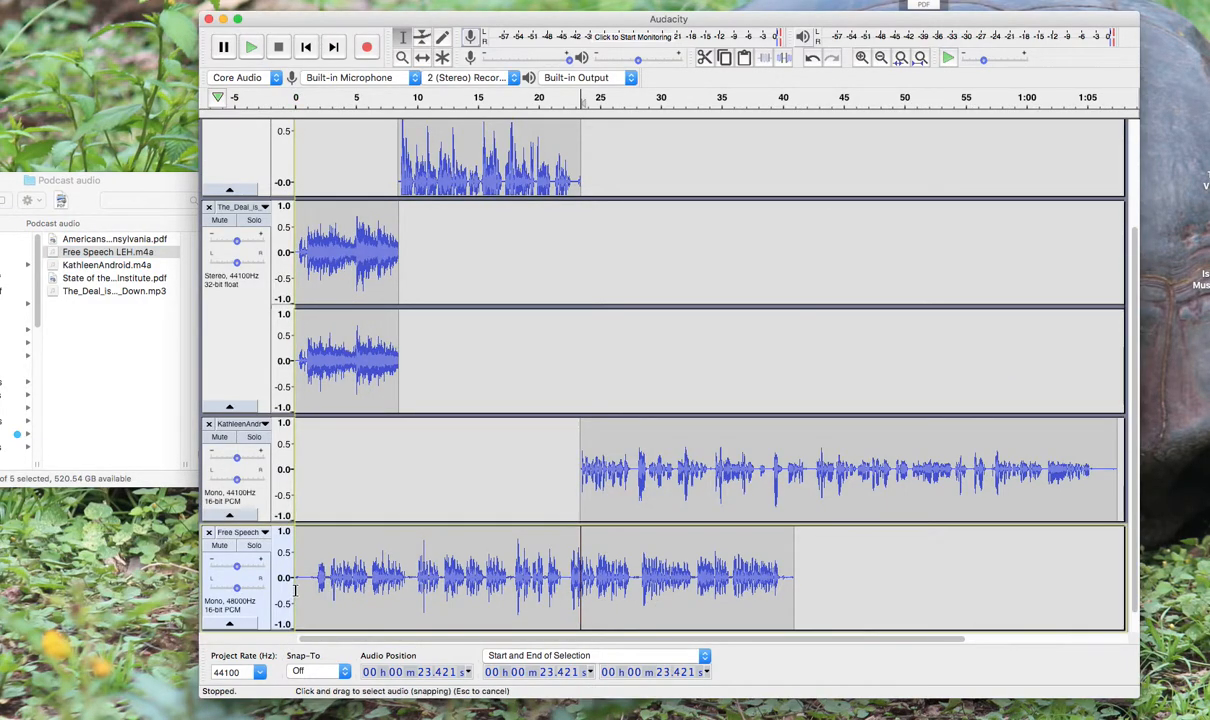
# Move the Free Speech clip with the Time Shift tool to start where the Android recording ends, at about 1:07.4
pyautogui.click(422, 57)
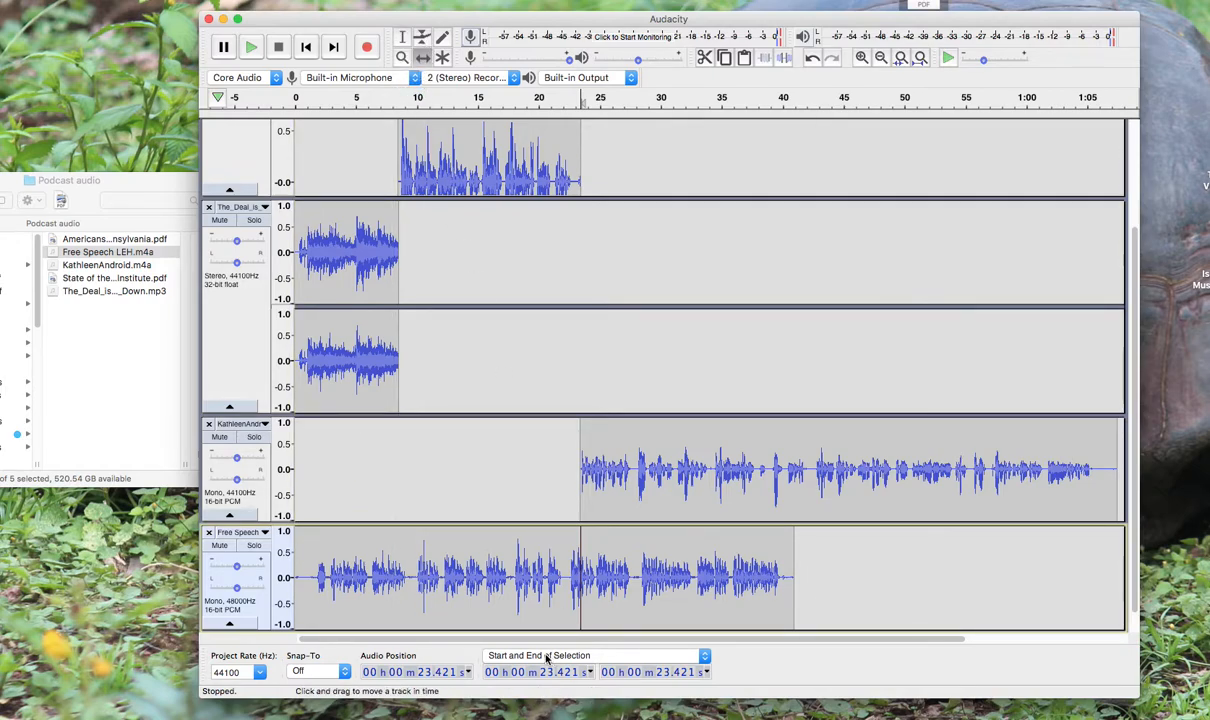
pyautogui.moveTo(500, 575); pyautogui.dragTo(1129, 572)
pyautogui.hscroll(5, 1050, 572)
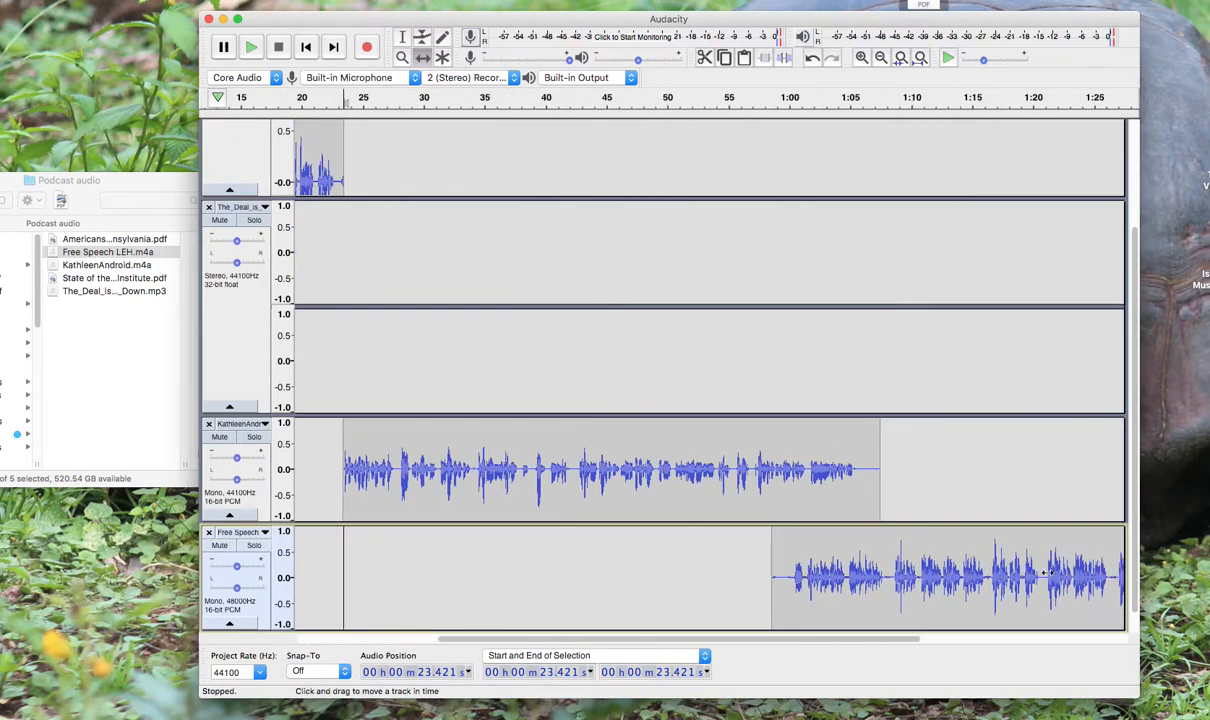
pyautogui.moveTo(837, 564); pyautogui.dragTo(950, 560)
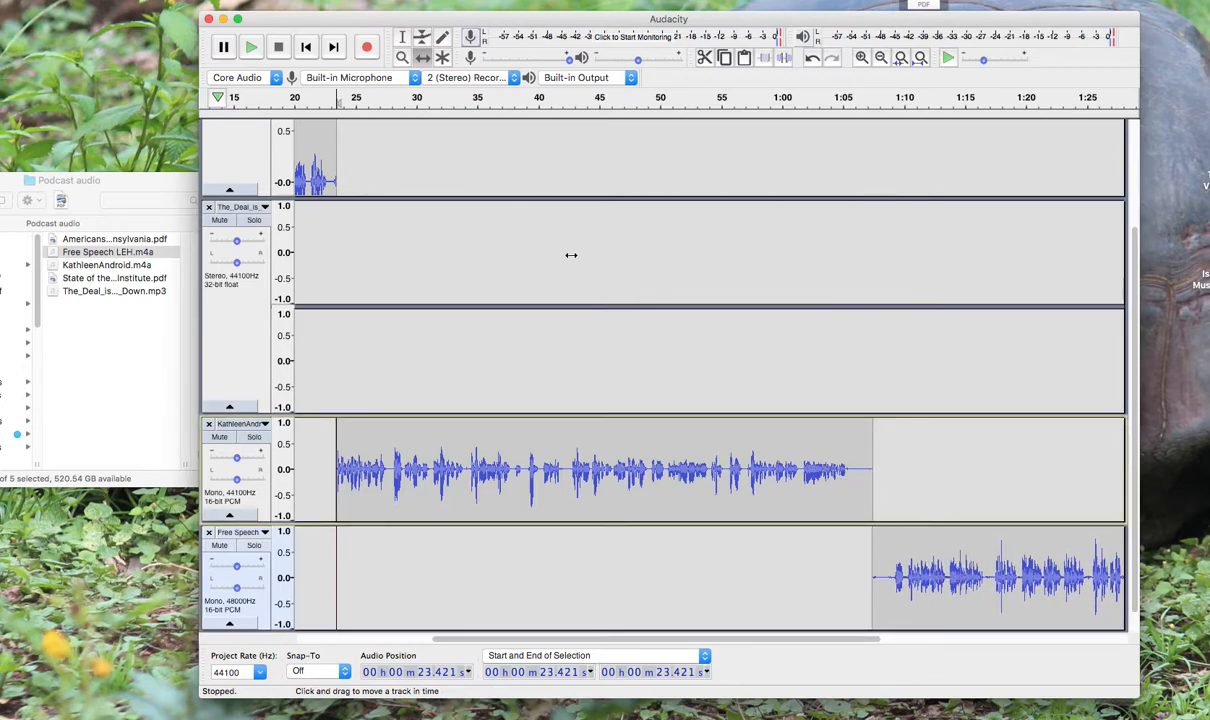
# Delete the trailing silence of the Android recording, from about 1:05.8 to 1:07.4
pyautogui.click(402, 37)
pyautogui.moveTo(852, 467); pyautogui.dragTo(871, 466)
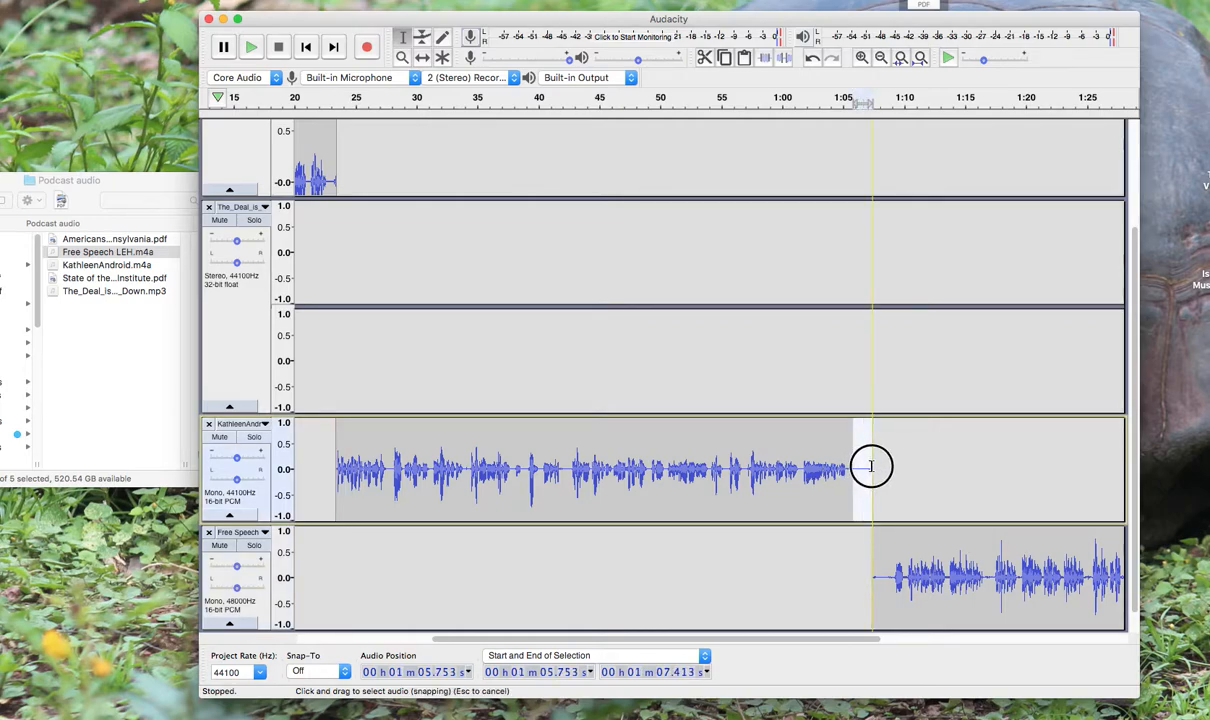
pyautogui.press('Escape')
# Play the arrangement from about 1:04.2 to check the transition from the Android recording to the Free Speech clip
pyautogui.click(834, 460)
pyautogui.press('space')
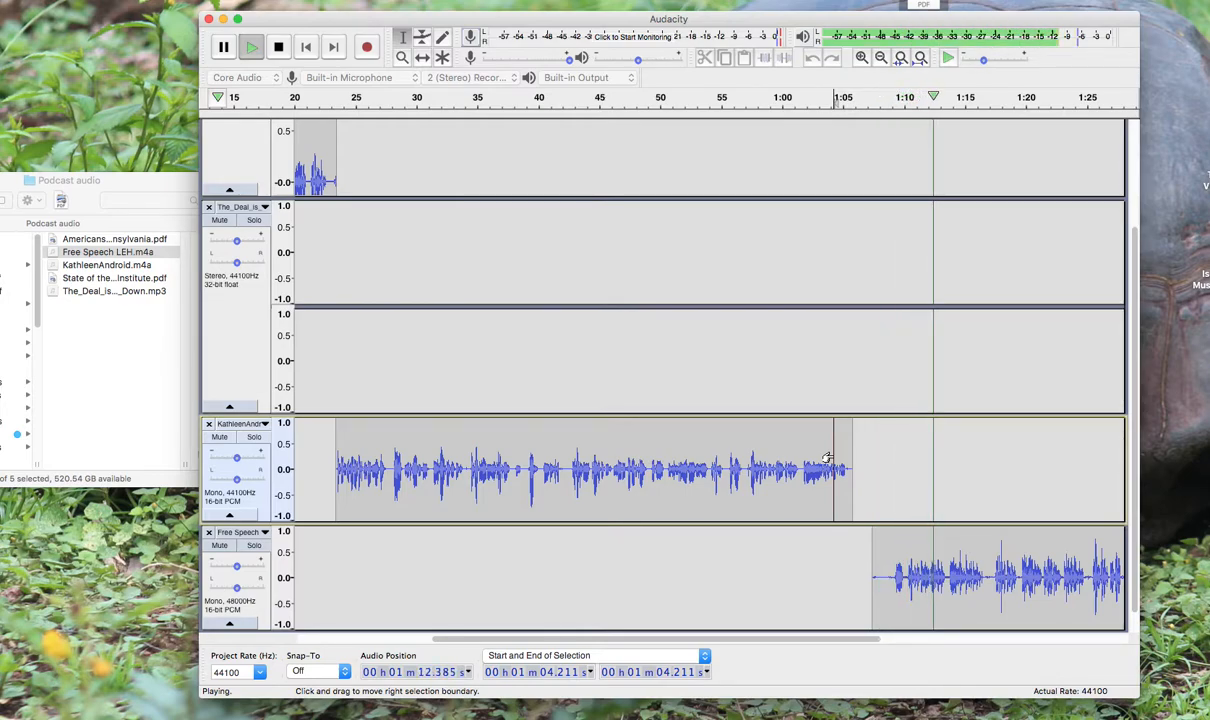
pyautogui.press('space')
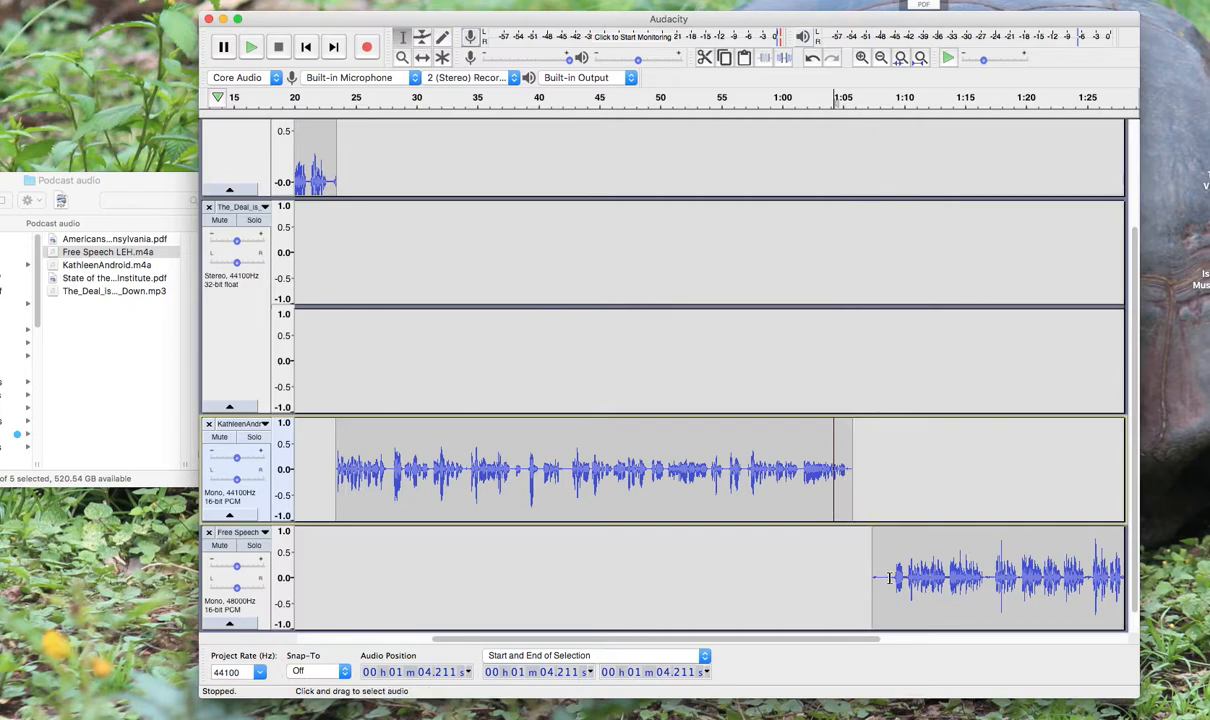
# Delete the Free Speech clip's leading silence from about 1:07.4 to 1:09.0 and shift the clip against the Android recording's end at about 1:05.8
pyautogui.click(881, 577)
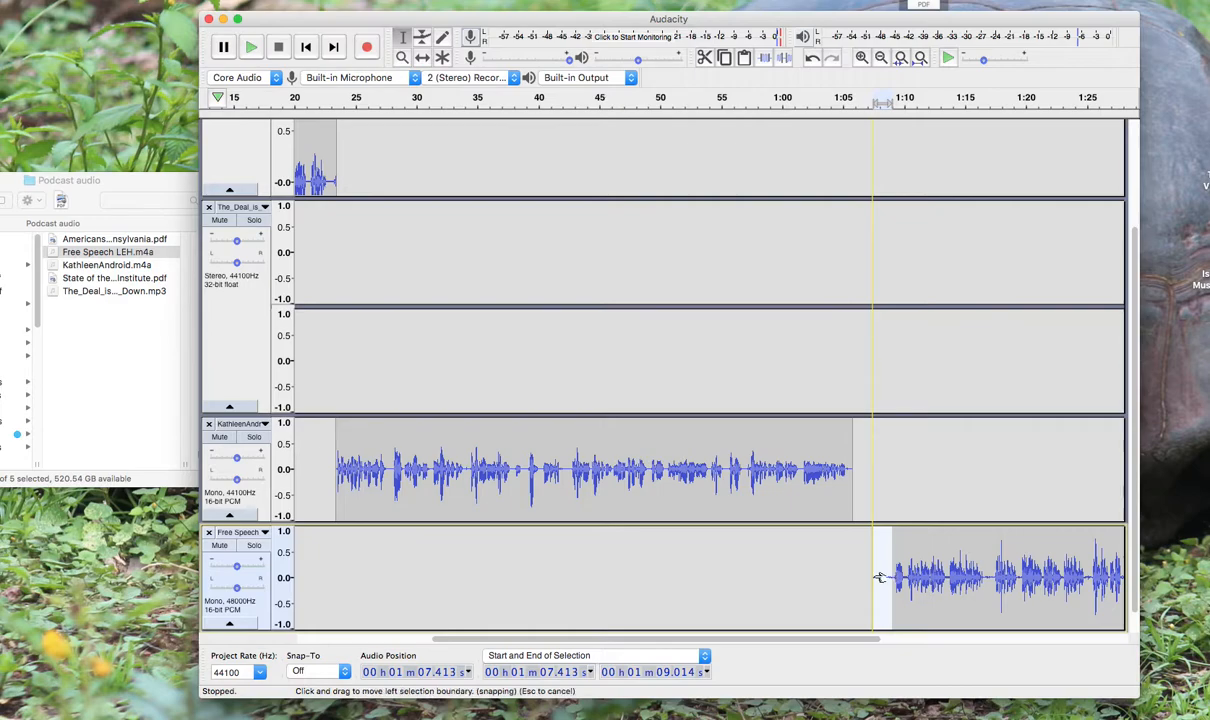
pyautogui.click(877, 577)
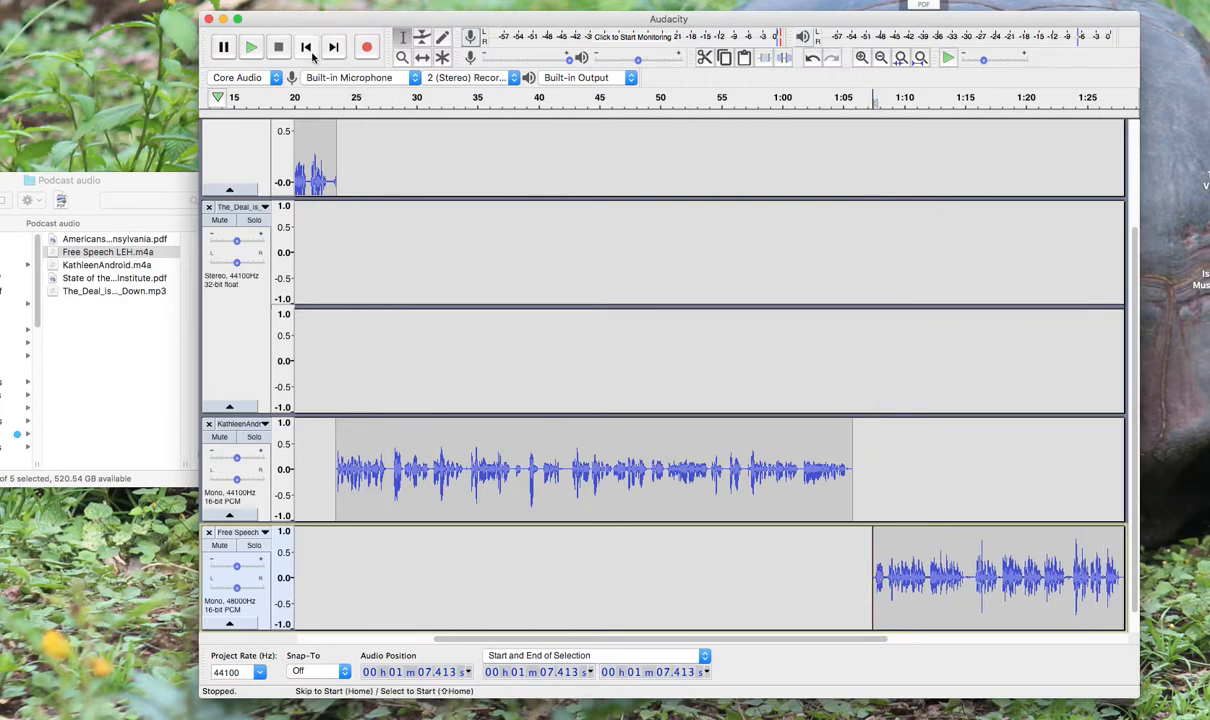
pyautogui.click(422, 58)
pyautogui.moveTo(905, 562); pyautogui.dragTo(889, 553)
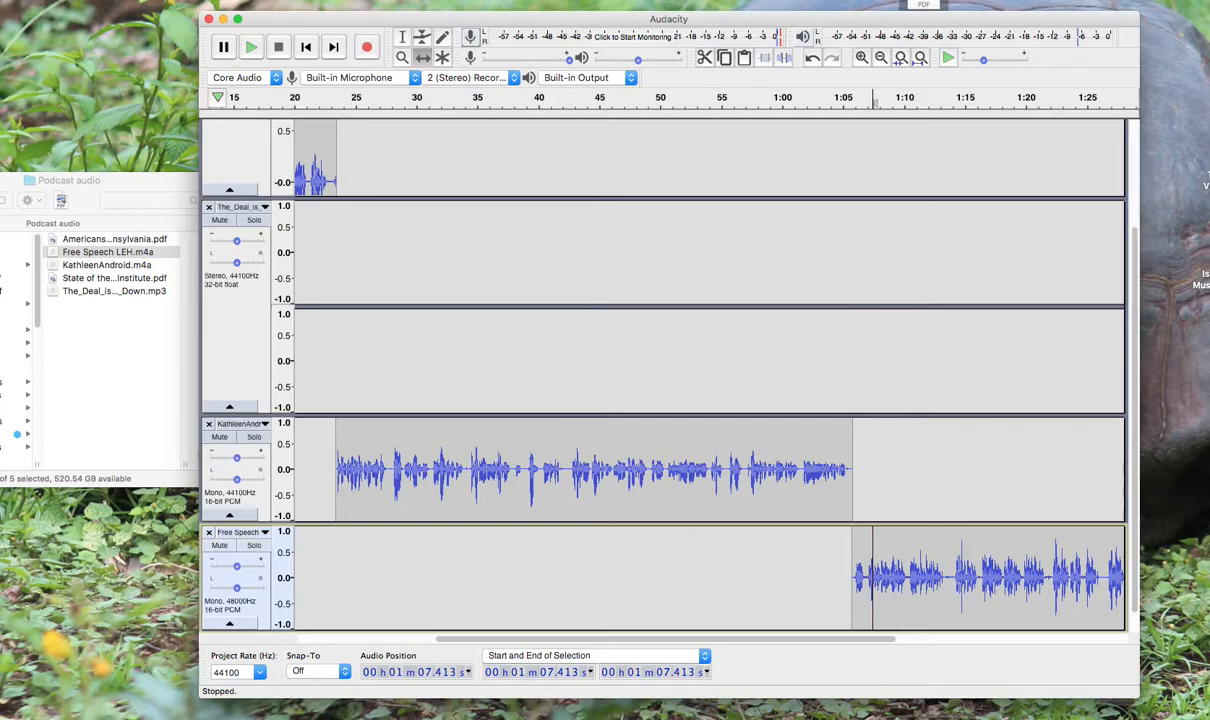
# Start an audio export of the project as MP3 and name the file "Podcast COM 1050 Free Speech"
pyautogui.click(0, 0)
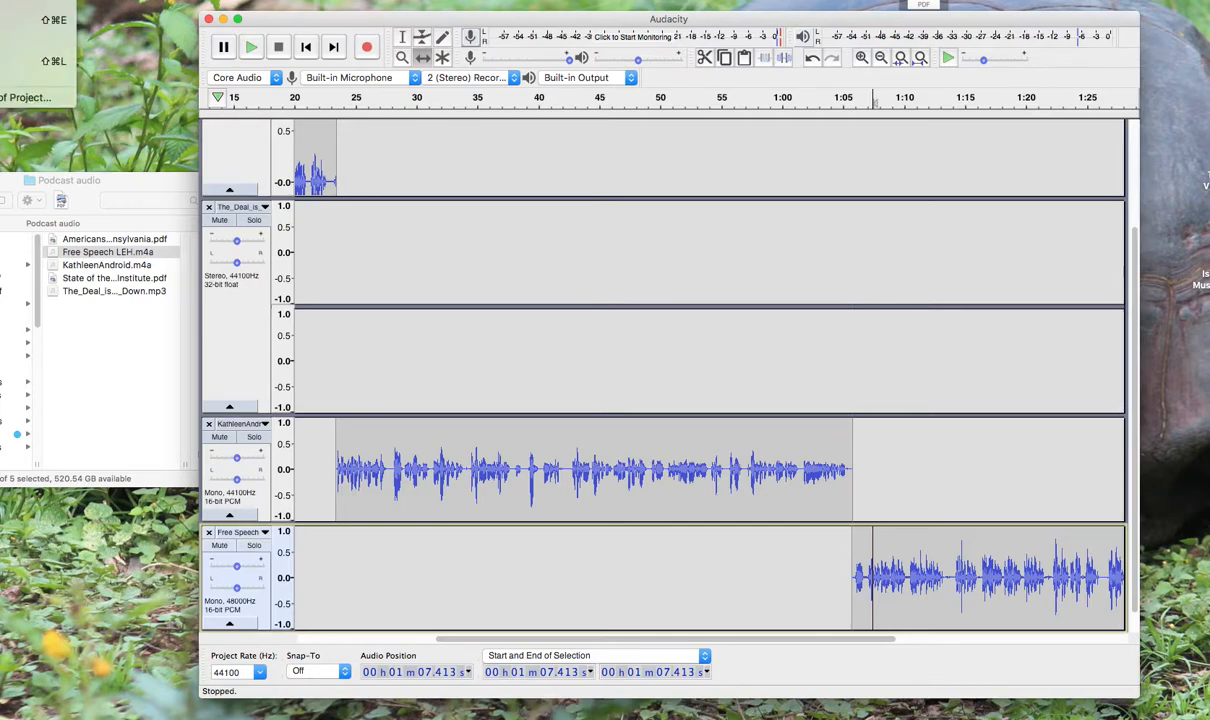
pyautogui.press('Escape')
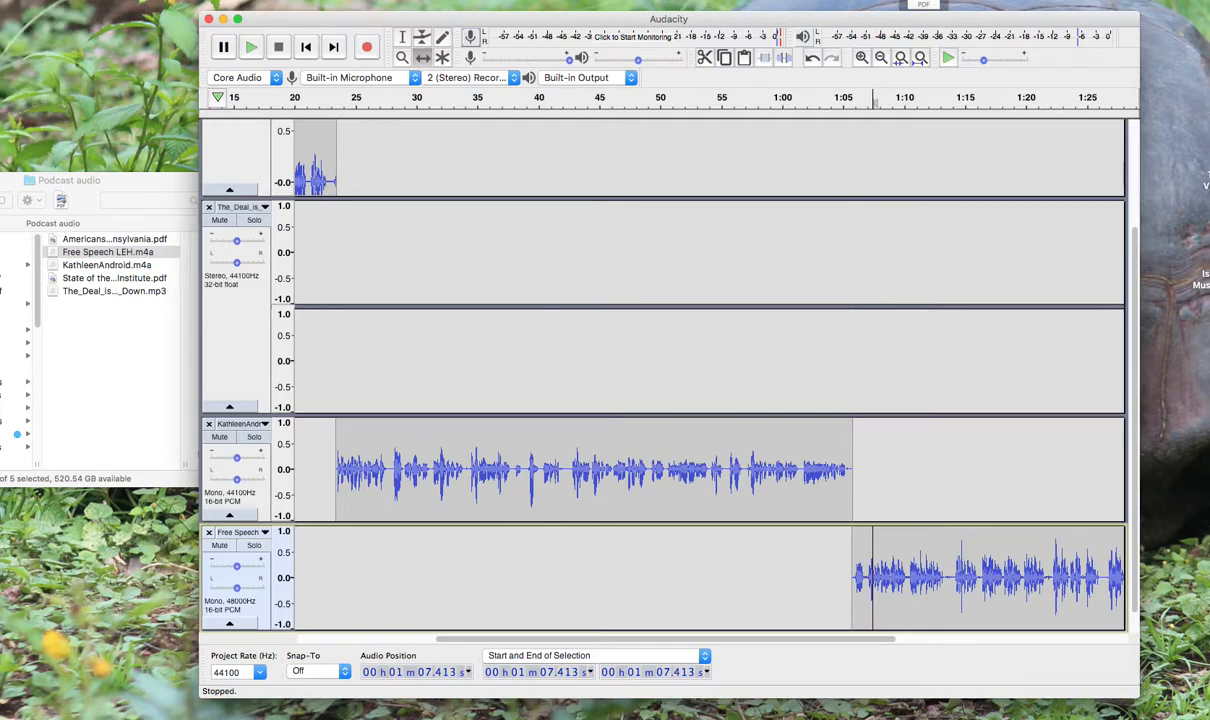
pyautogui.press('super+shift+e')
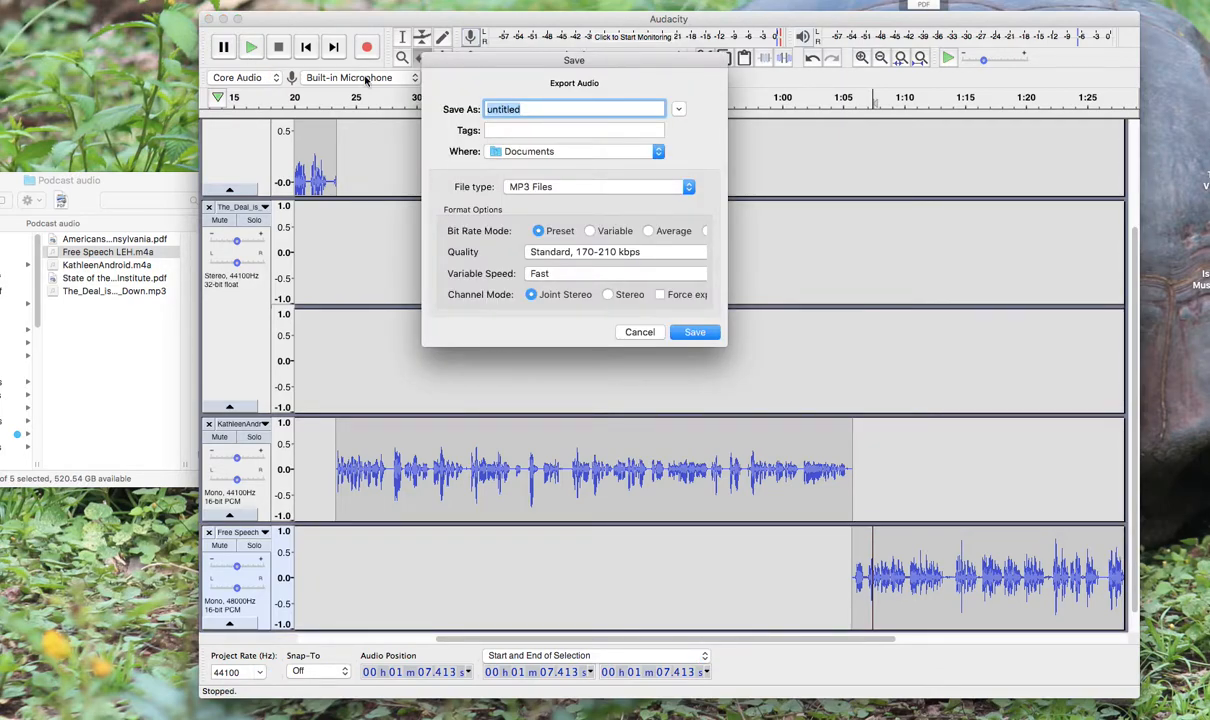
pyautogui.write('Podcast COM 10')
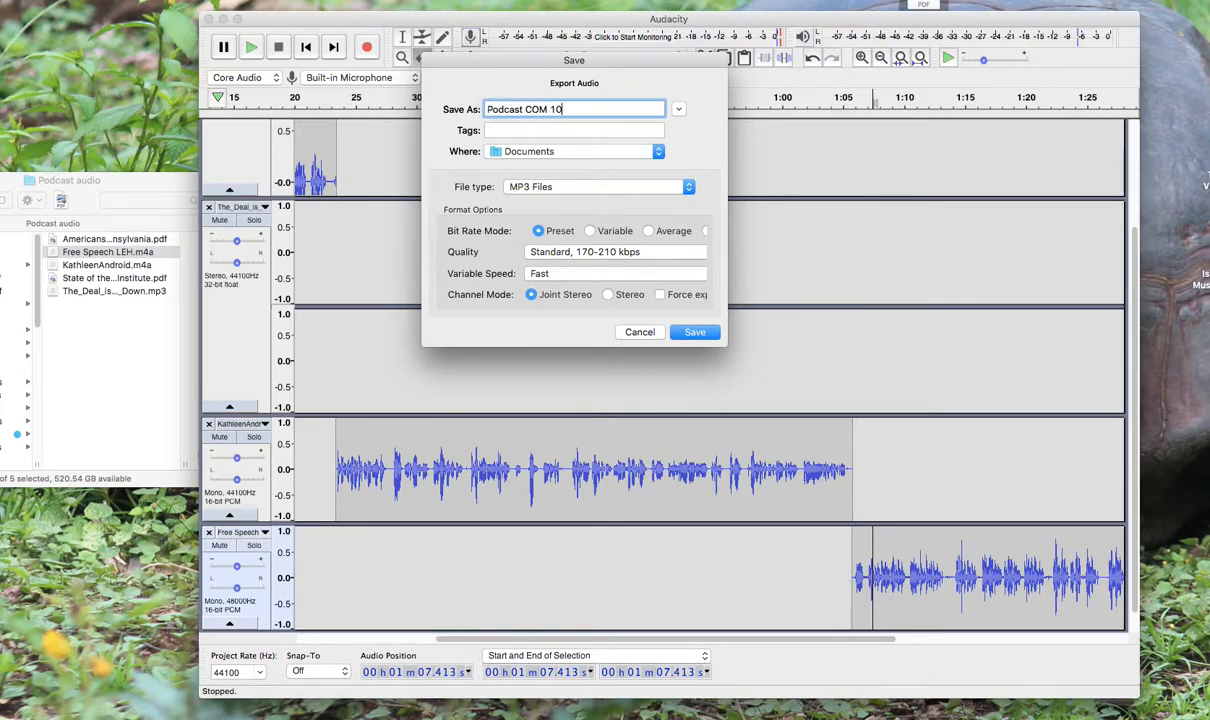
pyautogui.write('50 Free Speech')
# Export the MP3 to the Desktop with the standard preset, accepting the stereo mixdown and leaving the metadata tags as they are
pyautogui.click(498, 152)
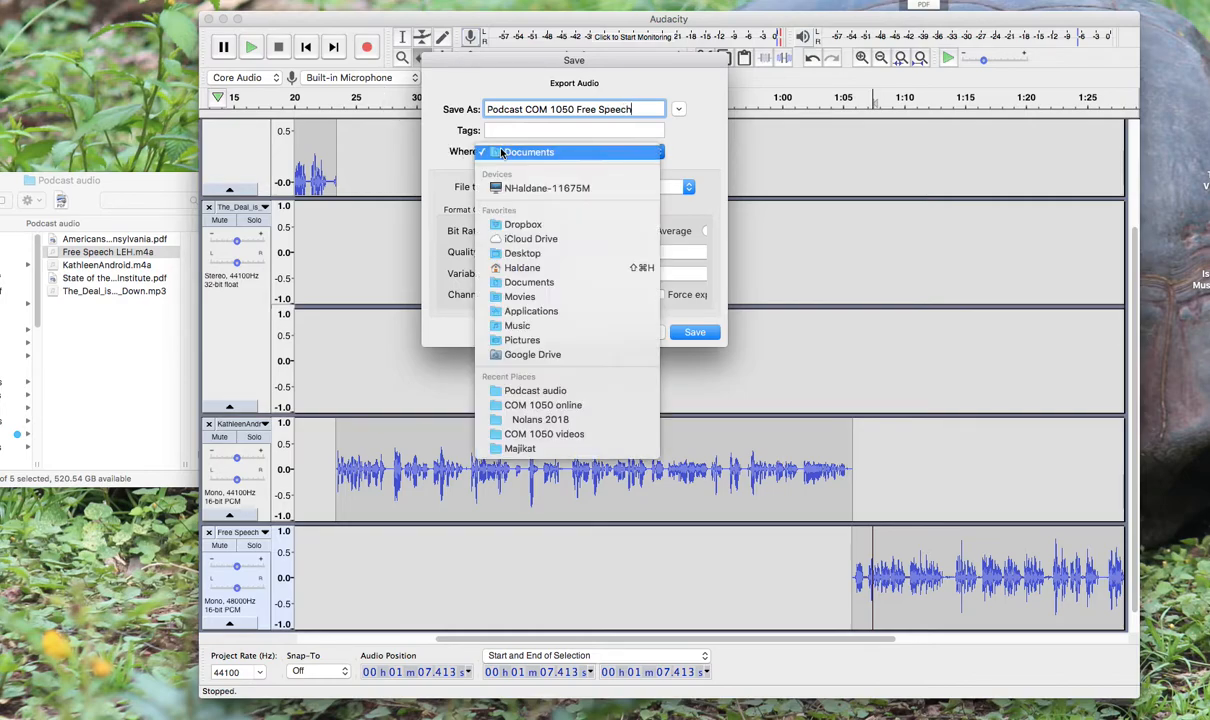
pyautogui.click(527, 254)
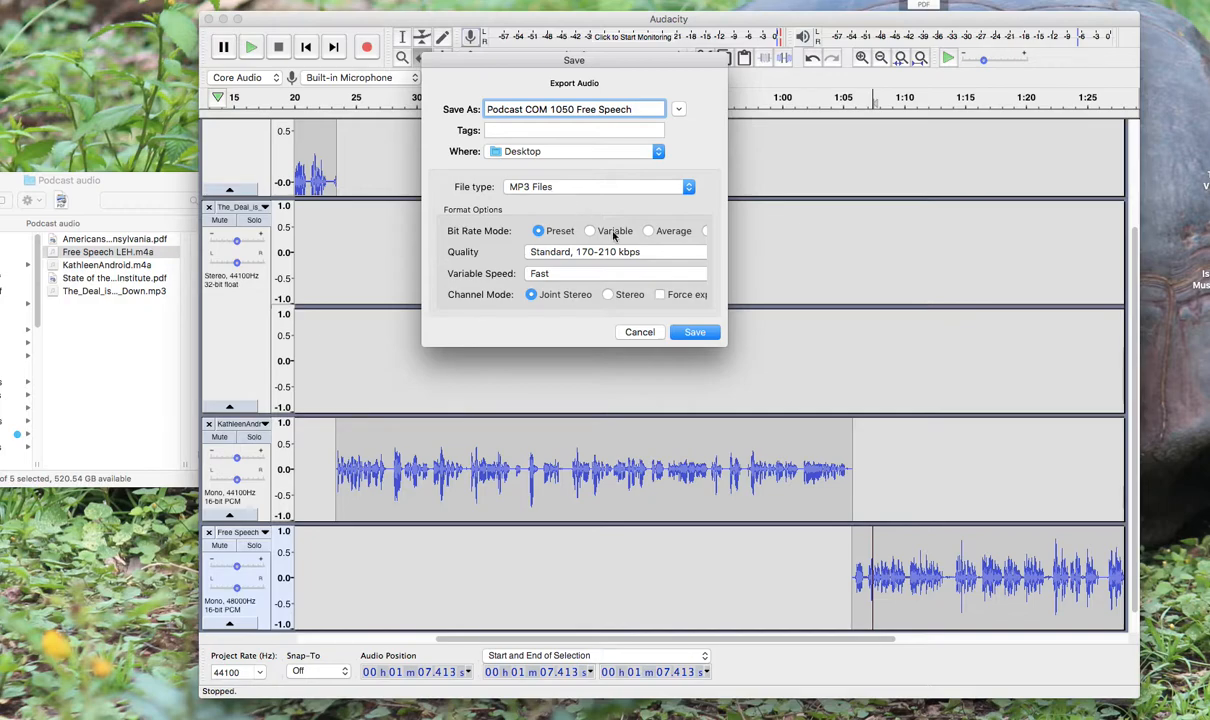
pyautogui.click(694, 332)
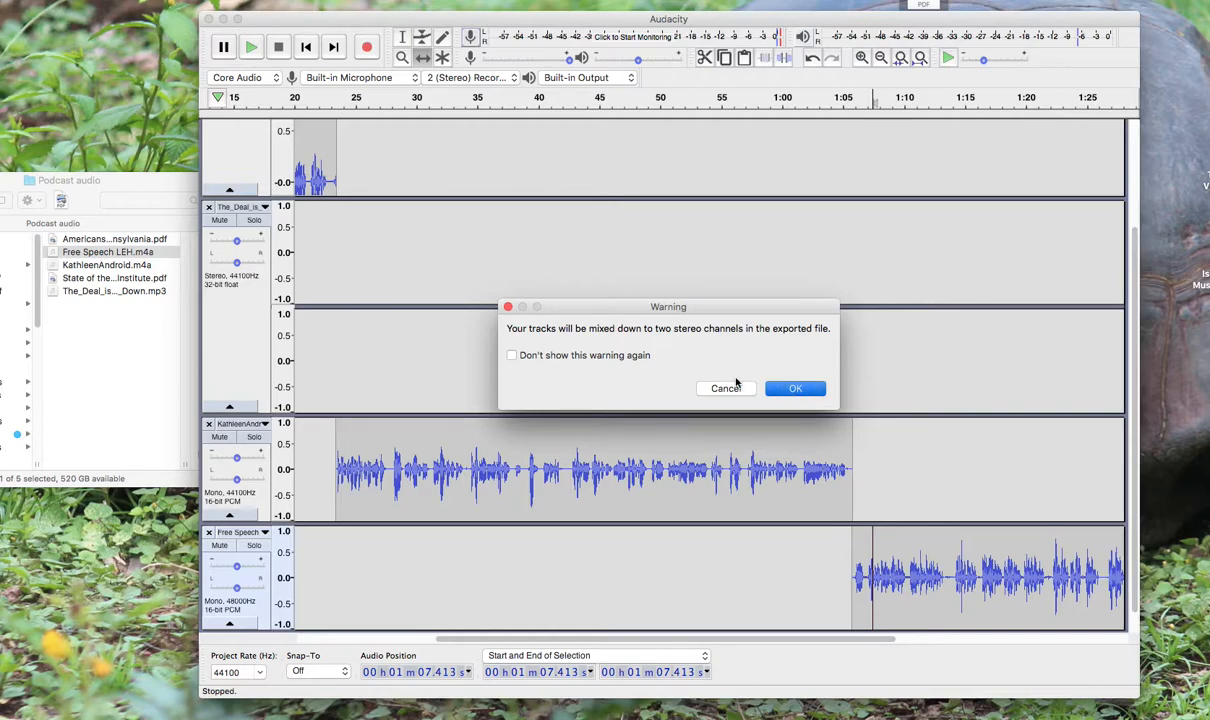
pyautogui.click(766, 388)
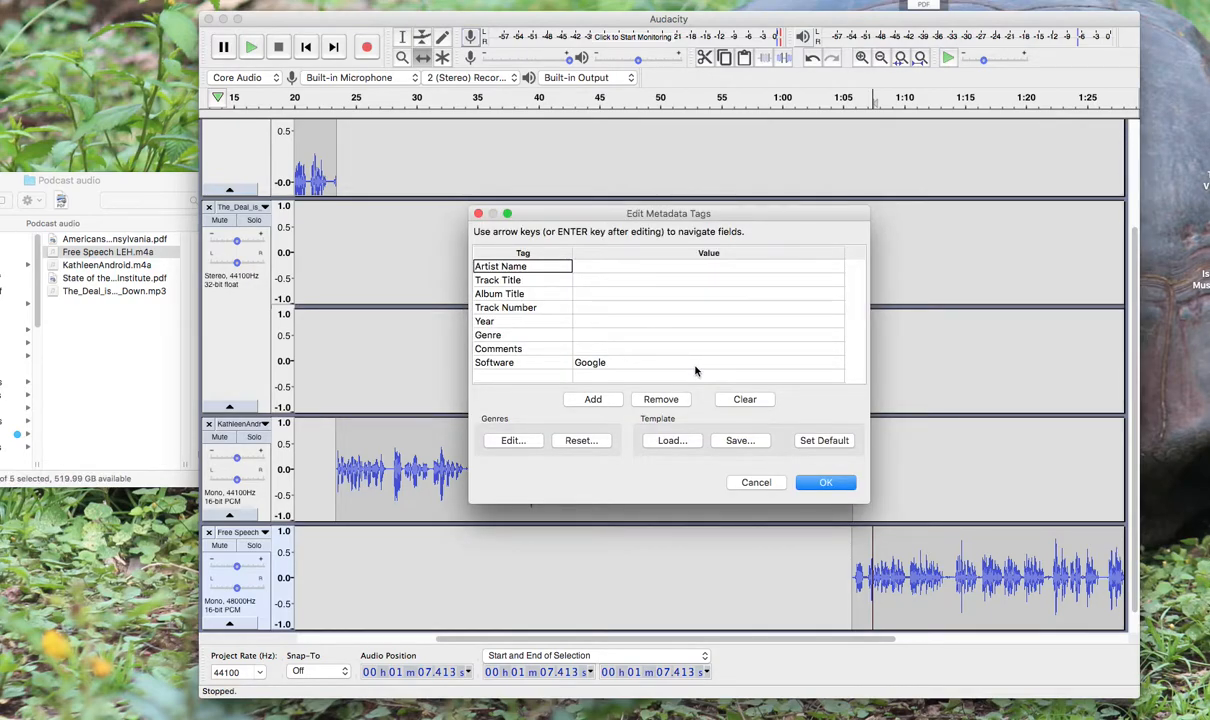
pyautogui.click(821, 485)
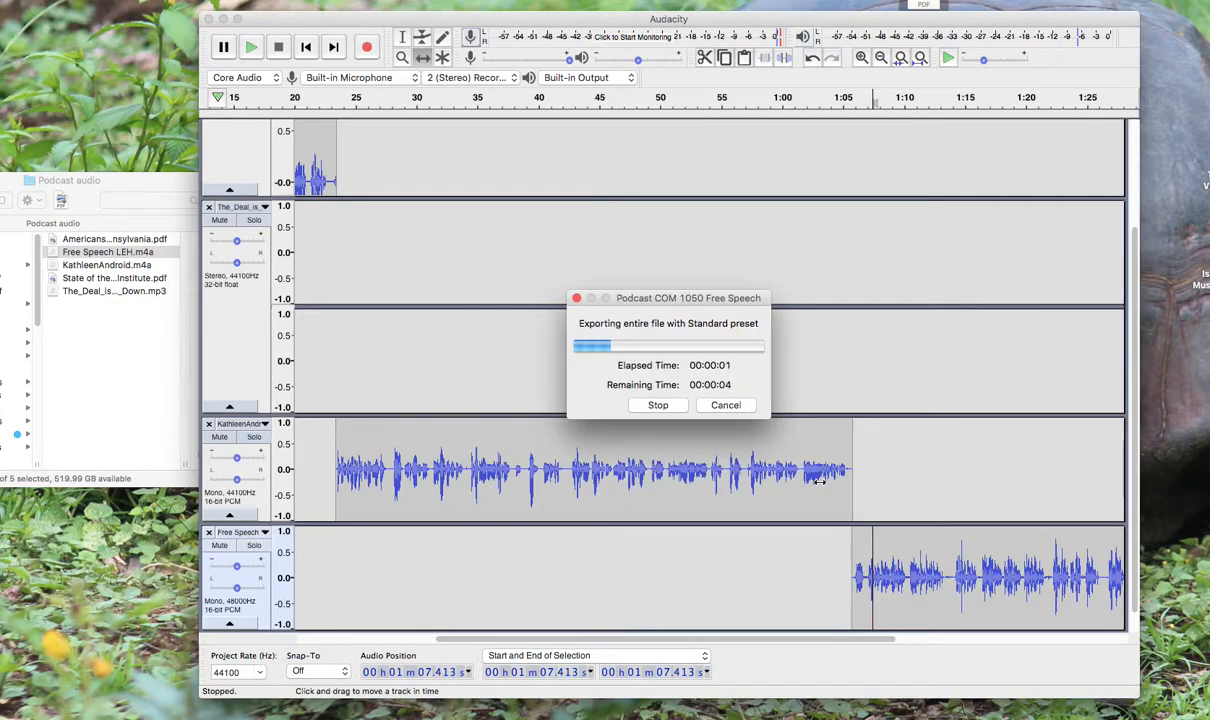